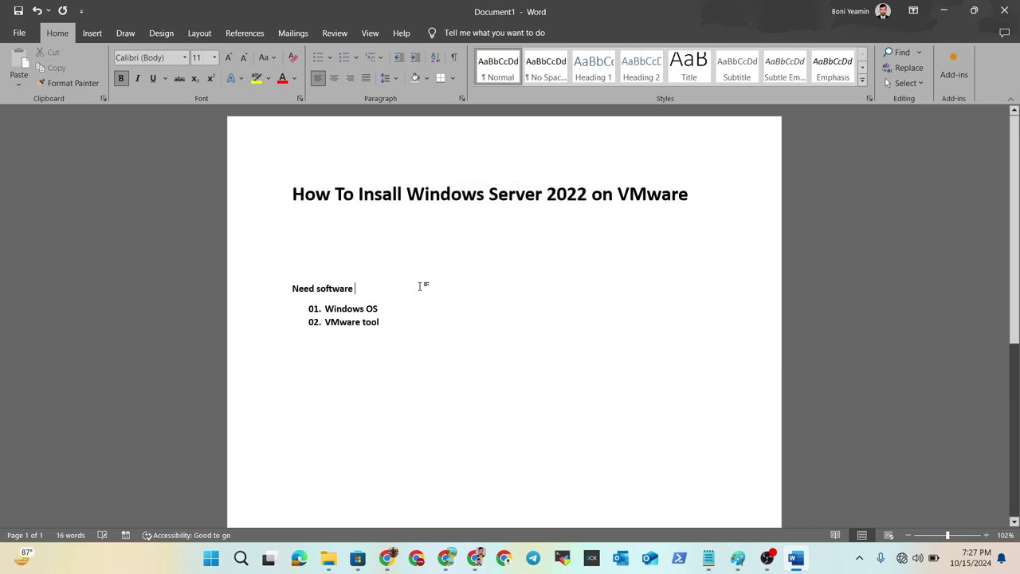
- Select the title line and the Need software line to review the document text
left_click_drag(288, 194, 591, 195)
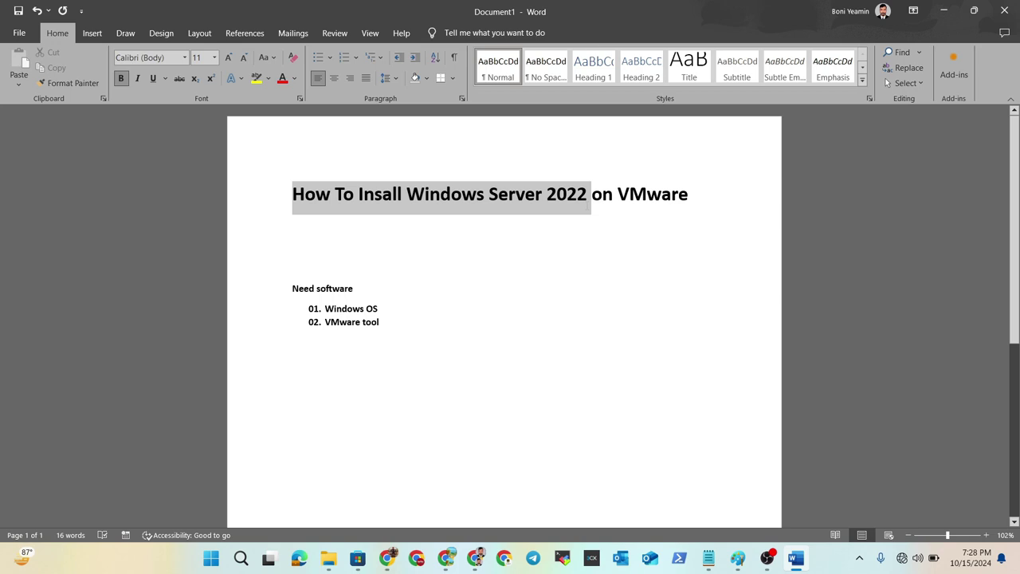
left_click_drag(590, 195, 702, 195)
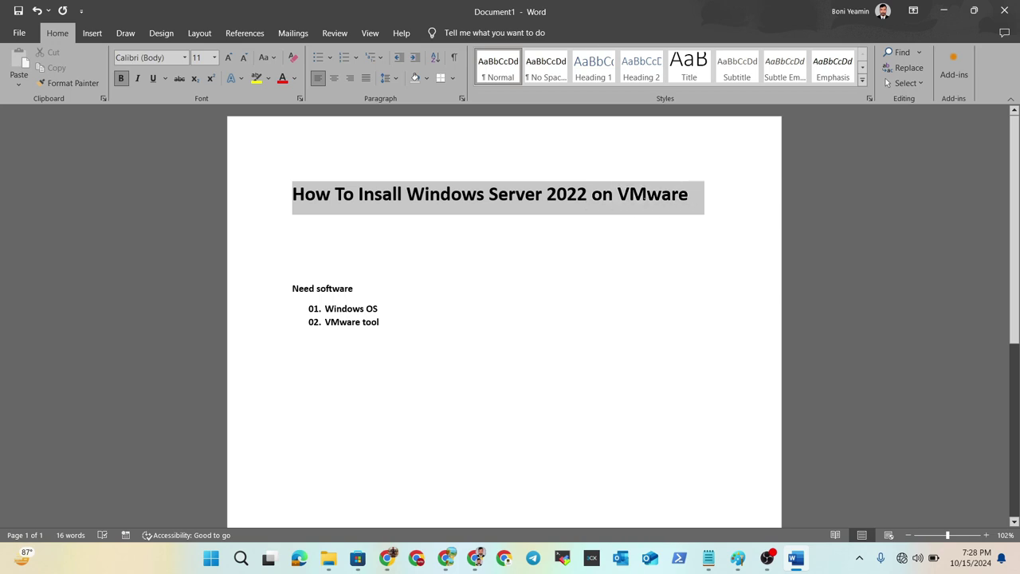
left_click(598, 277)
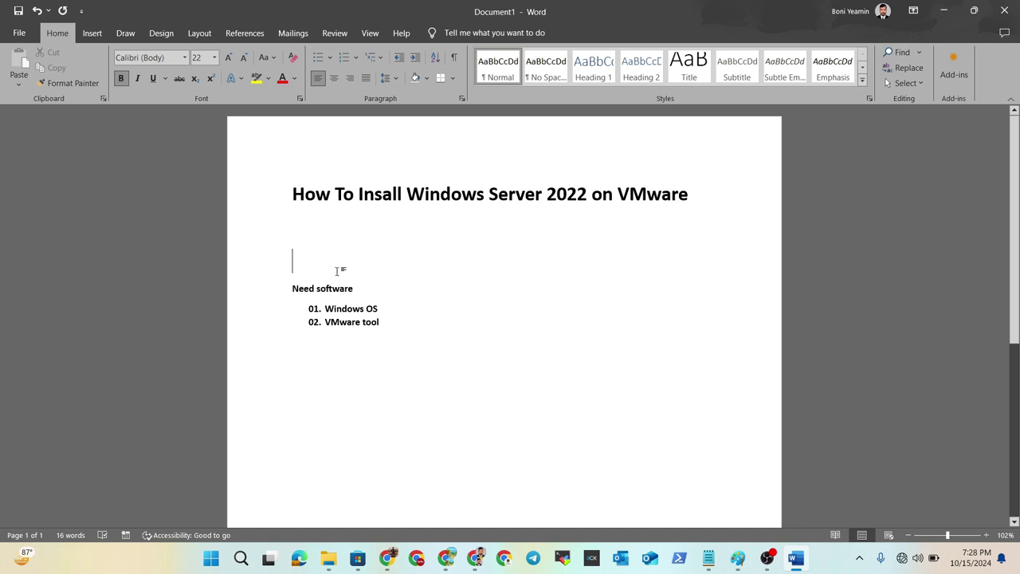
left_click_drag(378, 288, 289, 288)
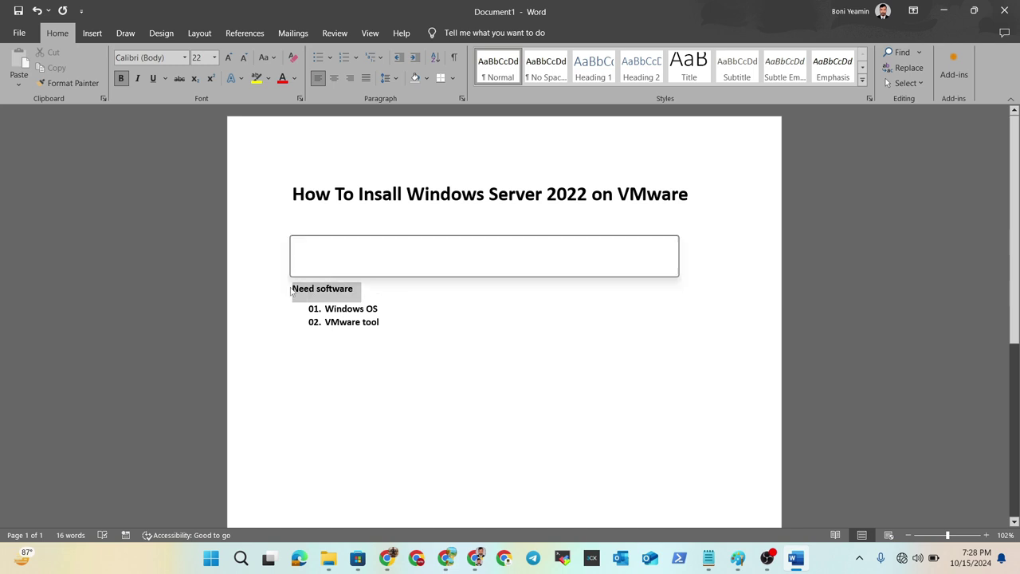
left_click(403, 287)
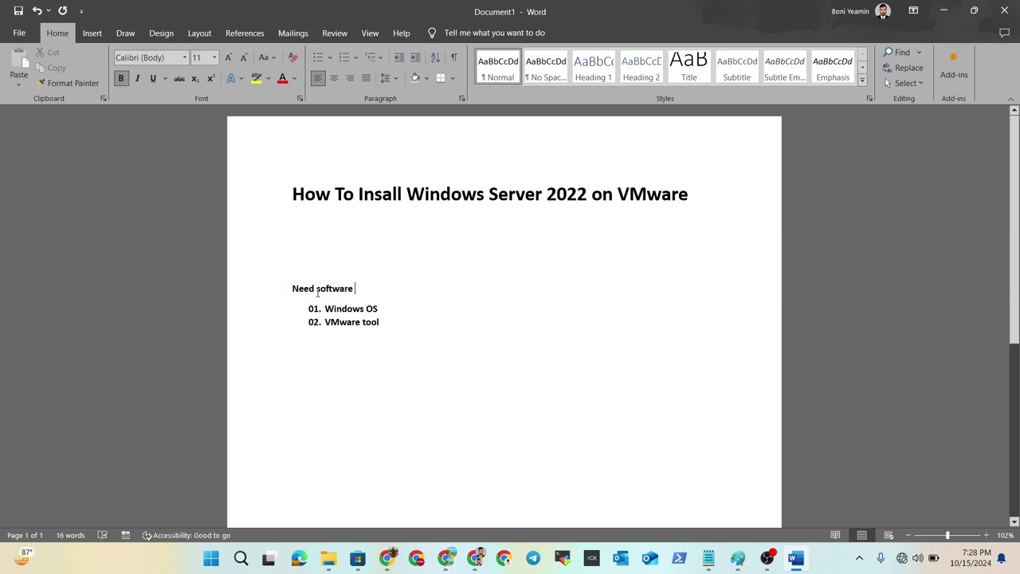
left_click_drag(388, 307, 309, 309)
left_click(387, 314)
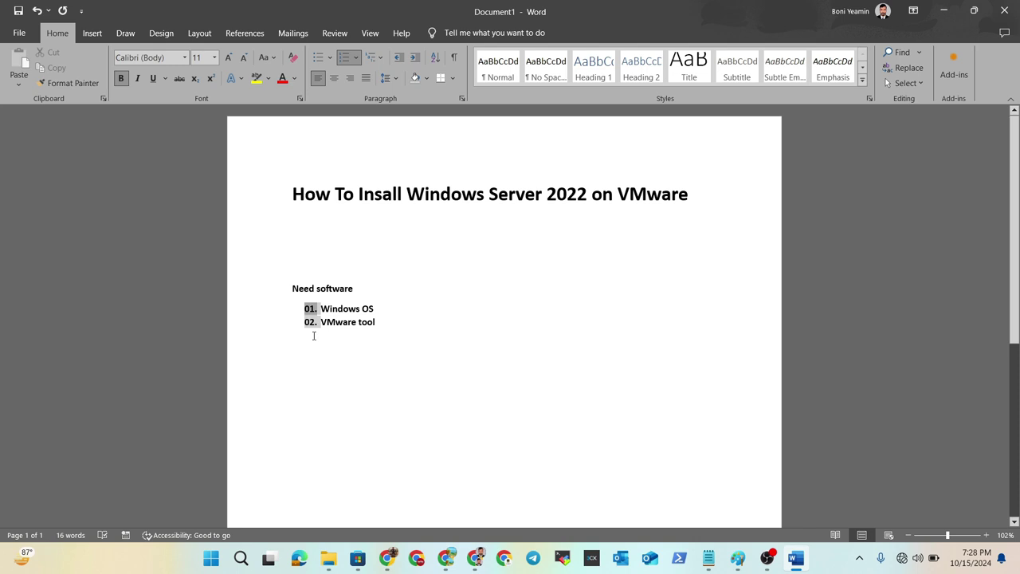
- Shift the Windows OS / VMware tool numbered list left and check its alignment under Need software
left_click_drag(384, 322, 305, 322)
left_click(367, 336)
left_click(304, 309, "shift")
left_click(346, 361)
left_click(292, 288, "shift")
left_click(405, 351)
- Search Windows for 'vm' and launch VMware Workstation Pro from the best match
left_click(241, 558)
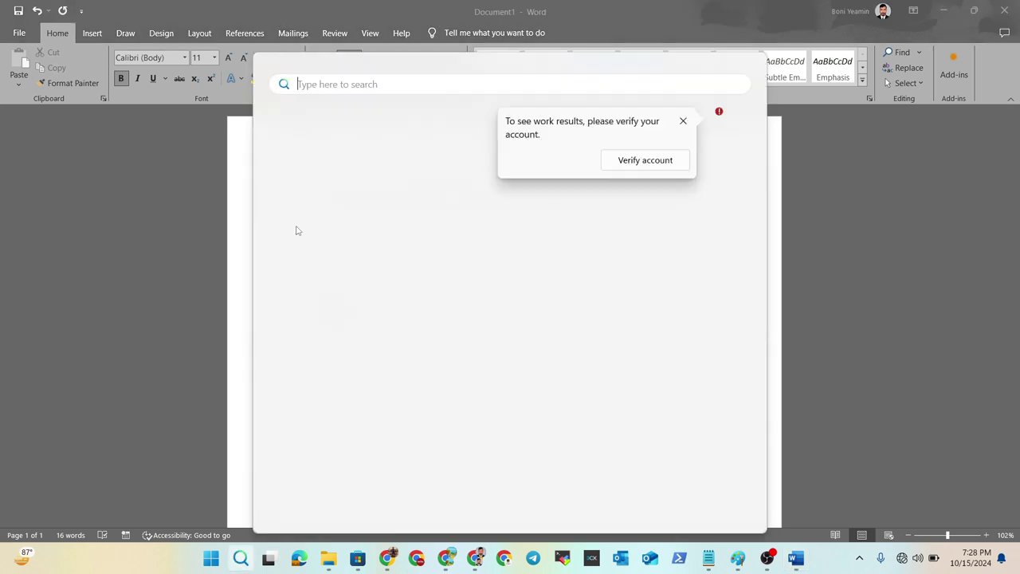
type("vm")
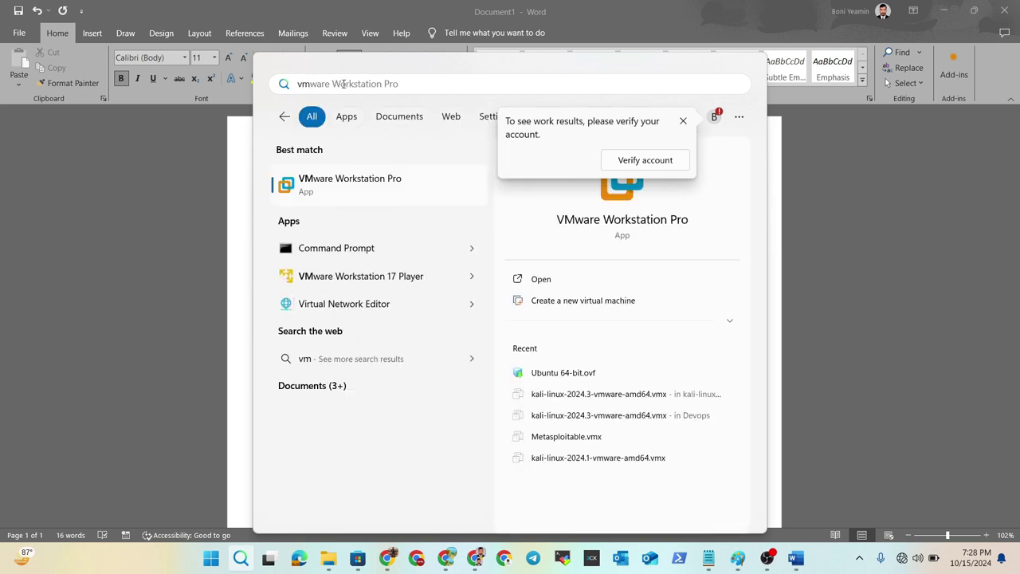
left_click(355, 188)
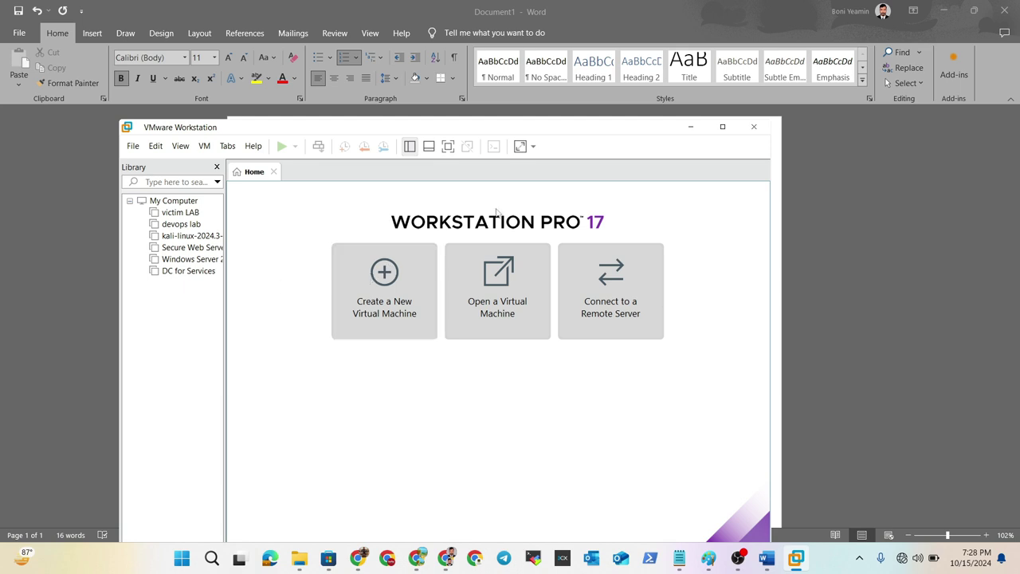
- Maximize the VMware Workstation Pro window
left_click(722, 126)
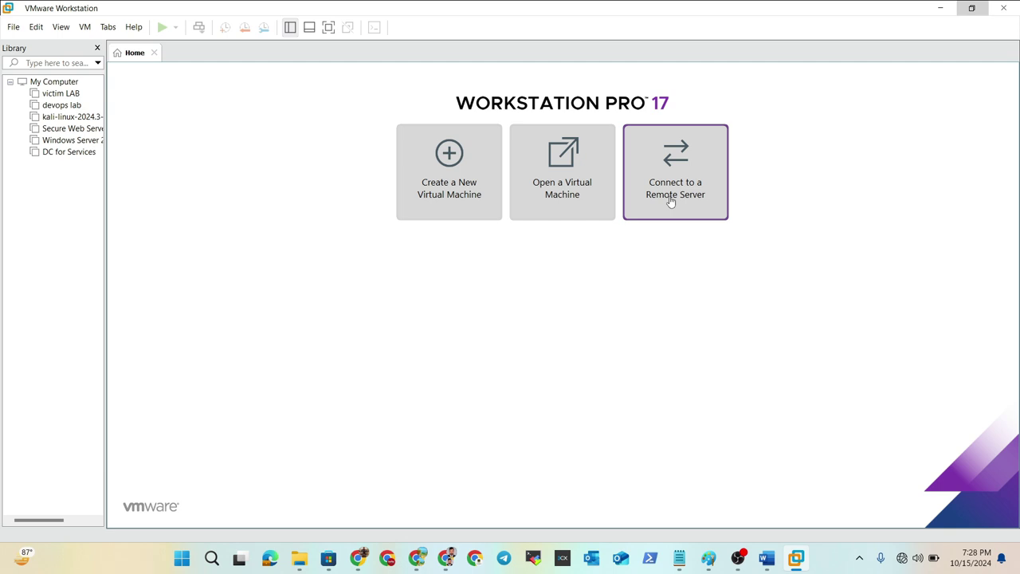
- Start a Typical new virtual machine, choosing to install the operating system later
left_click(434, 181)
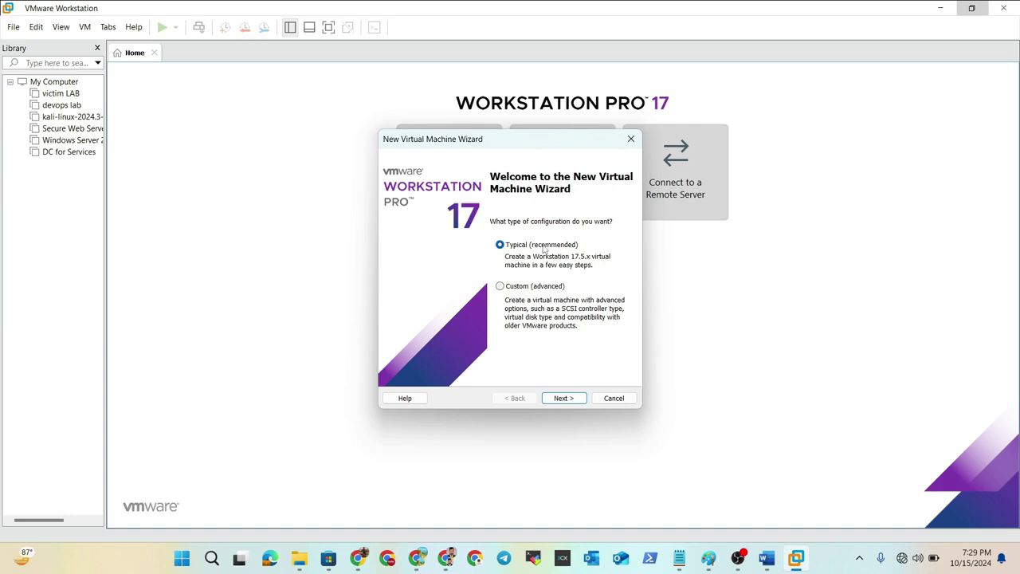
left_click(561, 397)
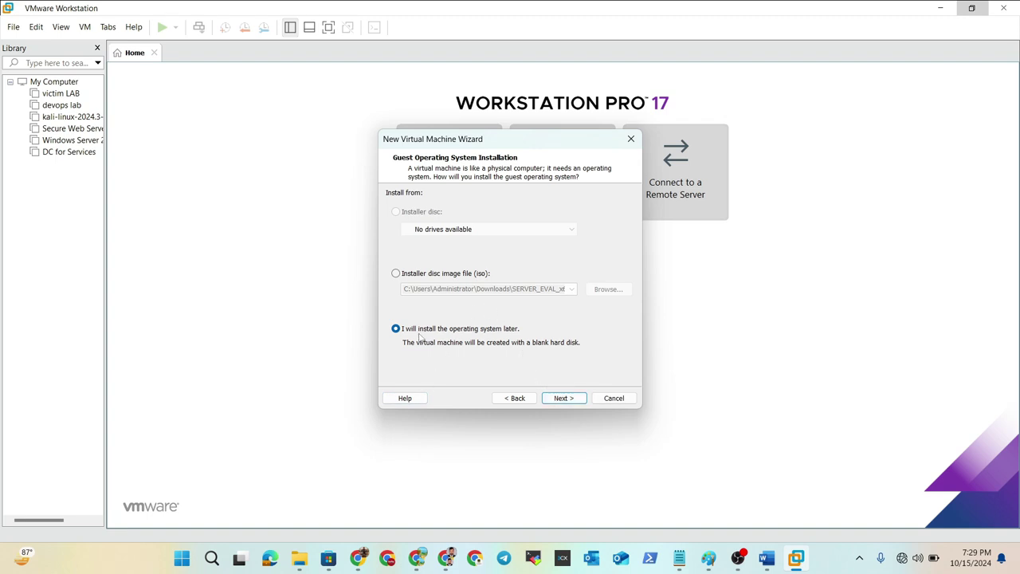
left_click(563, 397)
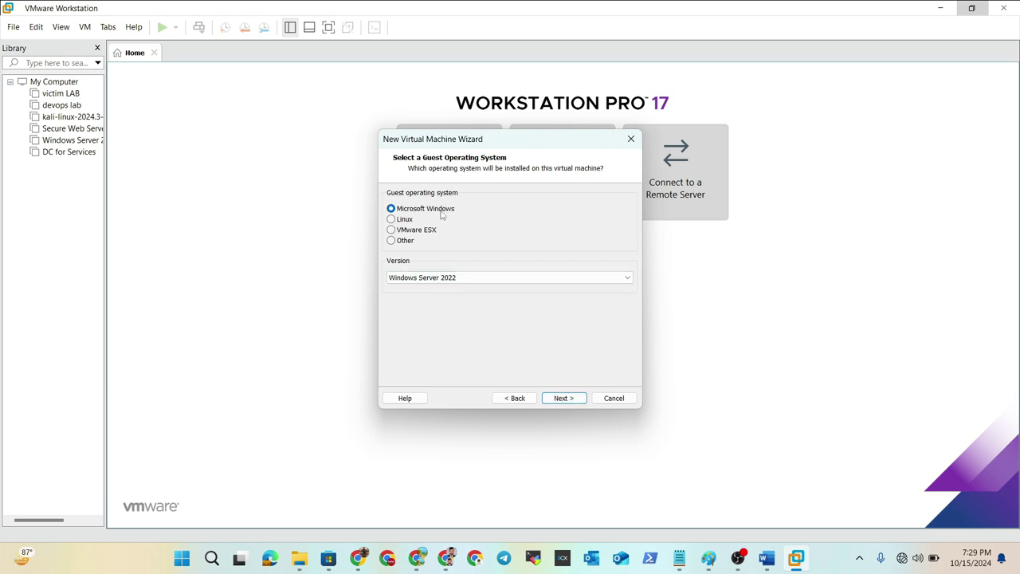
- Set the guest OS to Microsoft Windows, version Windows Server 2022, and continue to naming
left_click(392, 219)
left_click(391, 230)
left_click(392, 210)
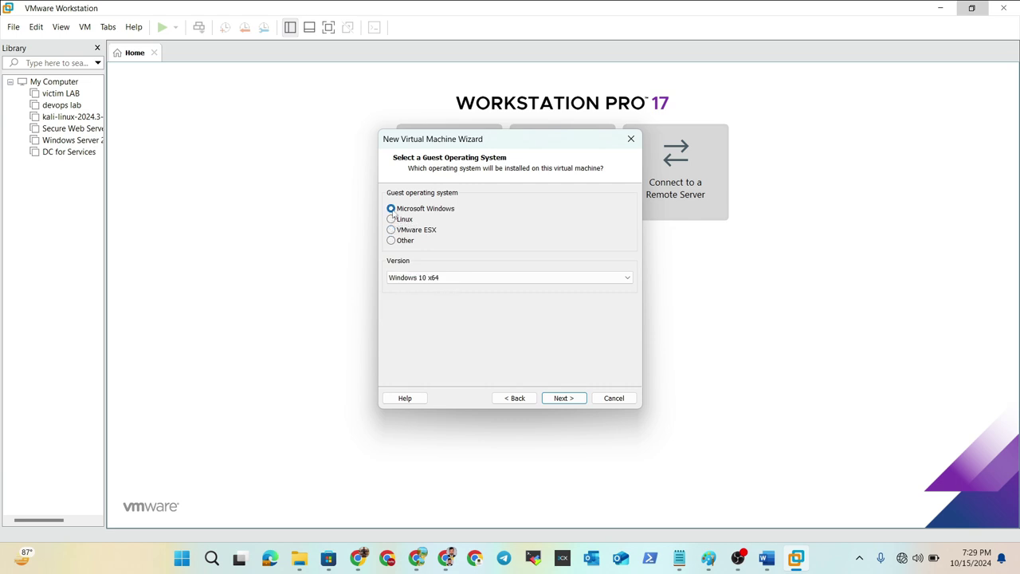
left_click(442, 279)
scroll(470, 502, "down", 1)
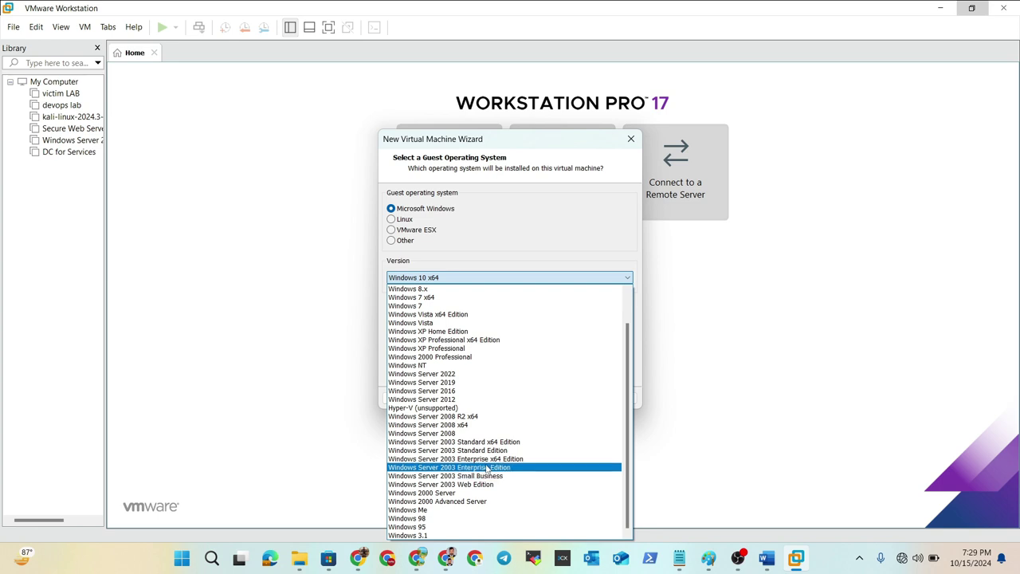
scroll(488, 466, "up", 3)
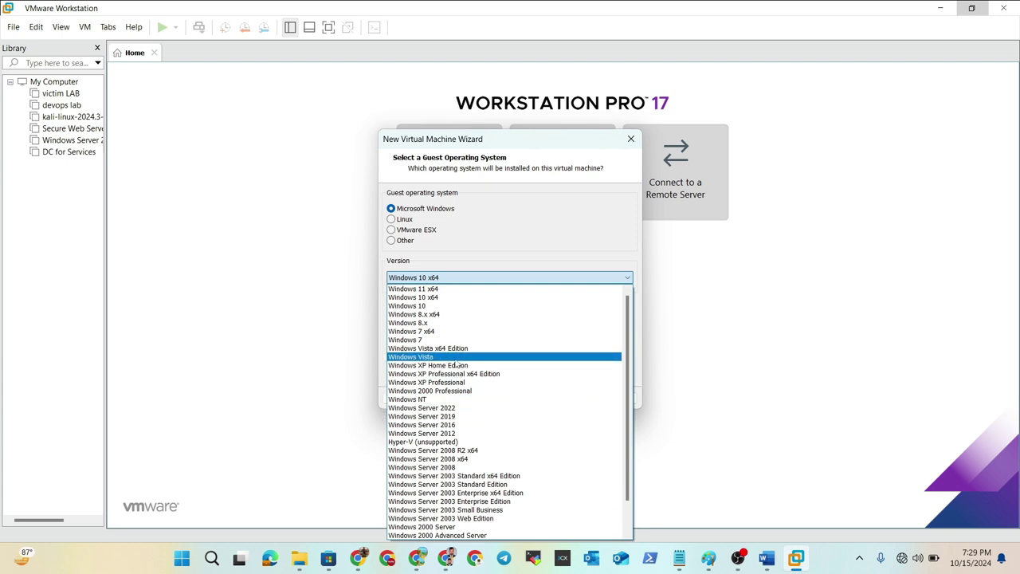
scroll(458, 331, "down", 2)
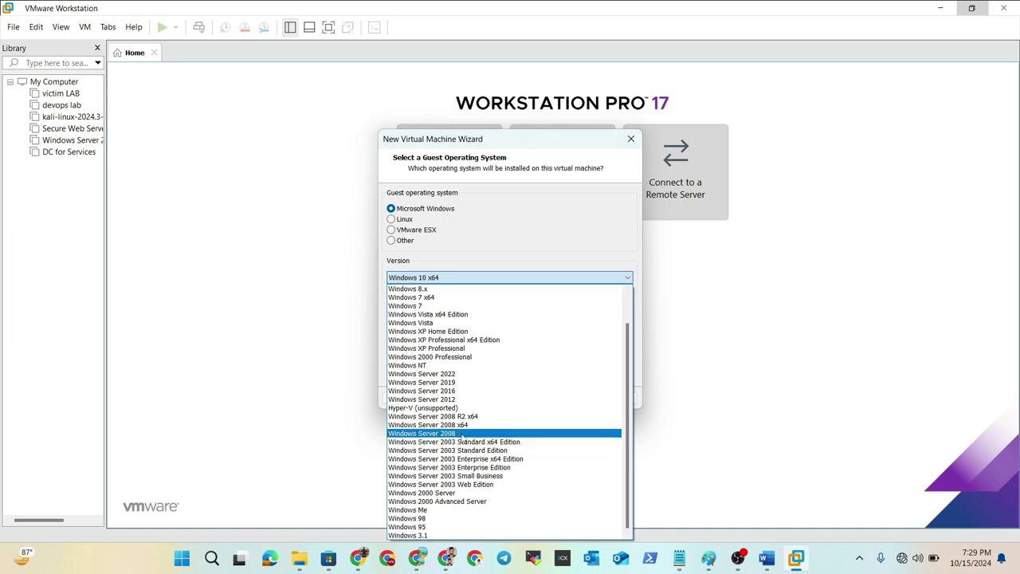
left_click(474, 374)
left_click(562, 397)
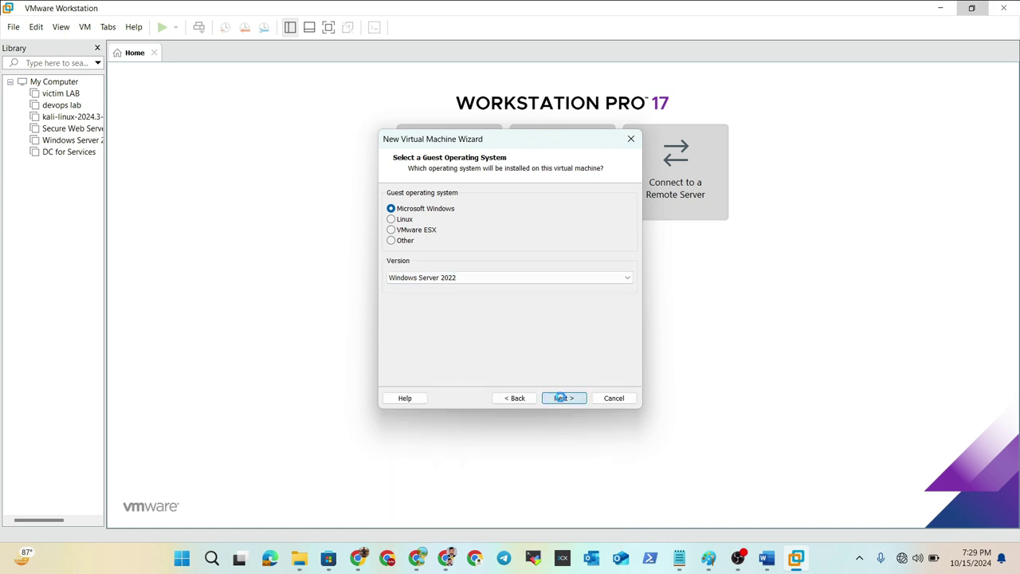
left_click(493, 211)
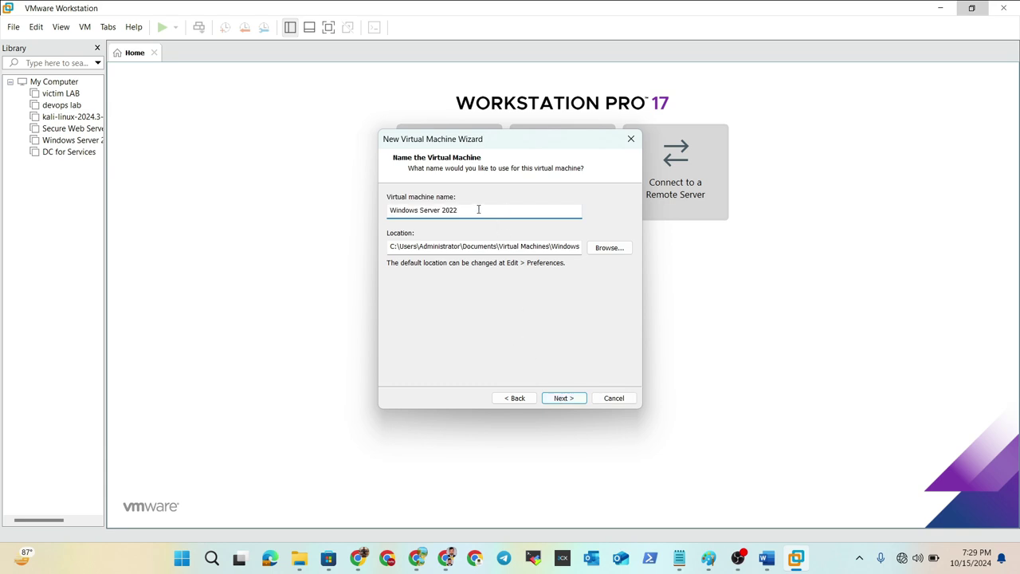
- Replace the default virtual machine name with a custom server name
left_click_drag(478, 209, 381, 210)
key("BackSpace")
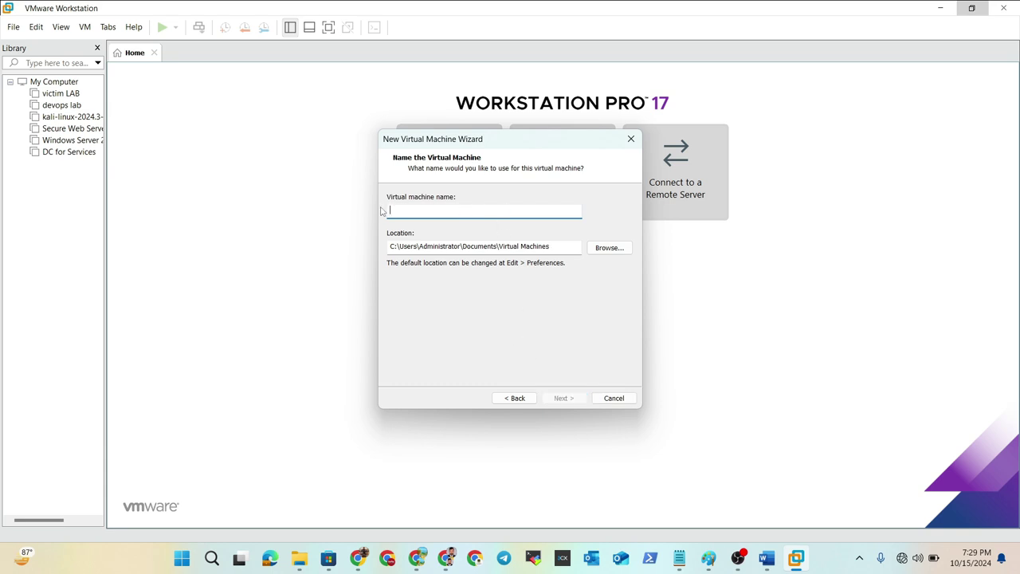
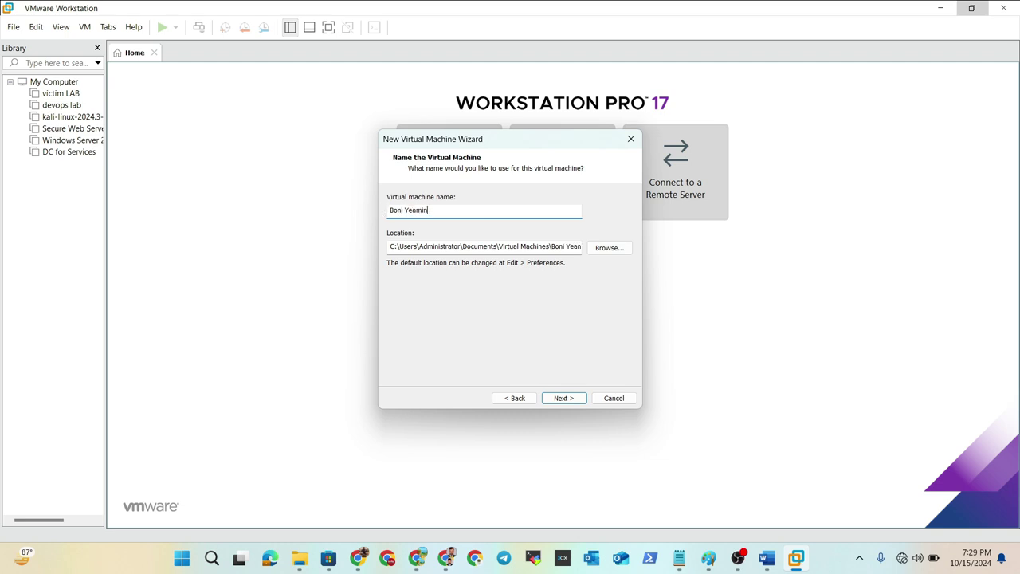
type(" Server")
- Set the location to a new Win22 folder at D:\VMware\Win22
left_click(604, 248)
scroll(526, 295, "down", 5)
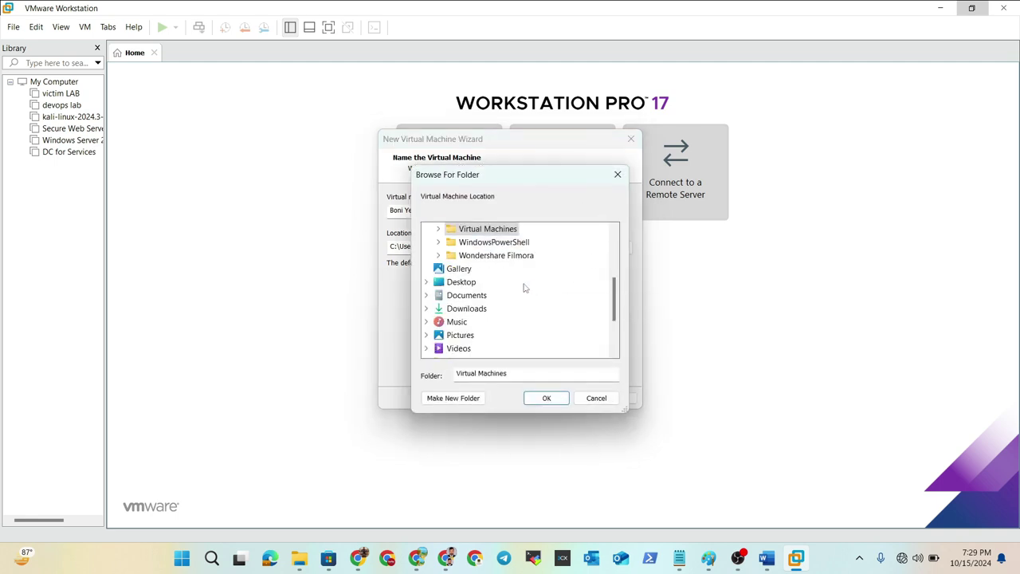
scroll(493, 302, "up", 1)
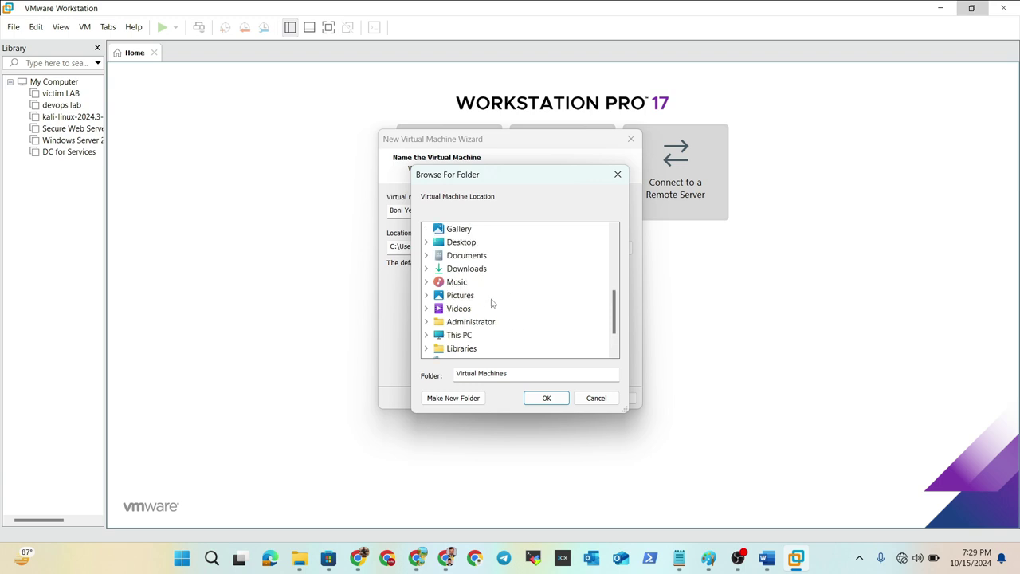
scroll(490, 298, "up", 1)
scroll(489, 298, "down", 2)
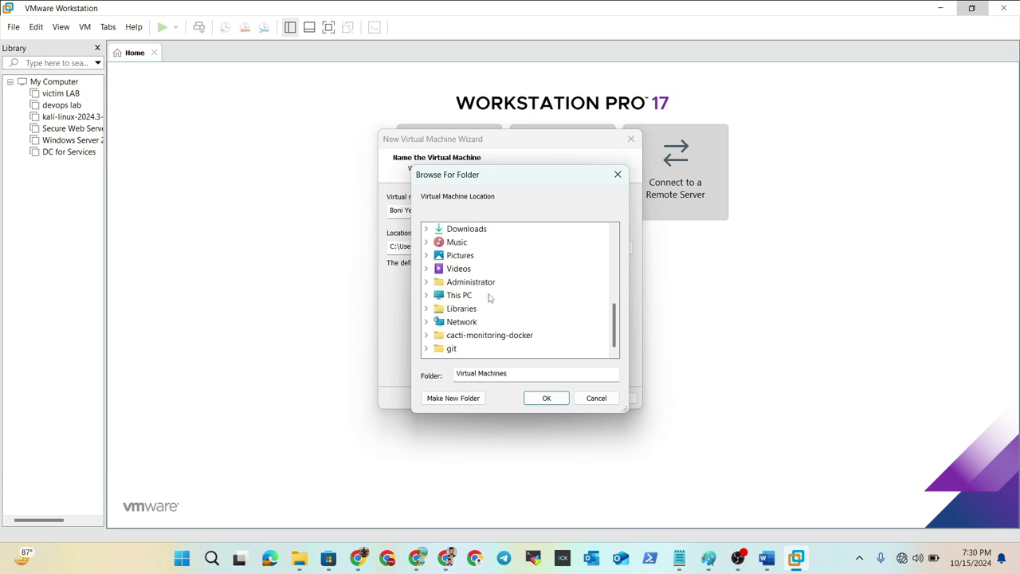
left_click(460, 294)
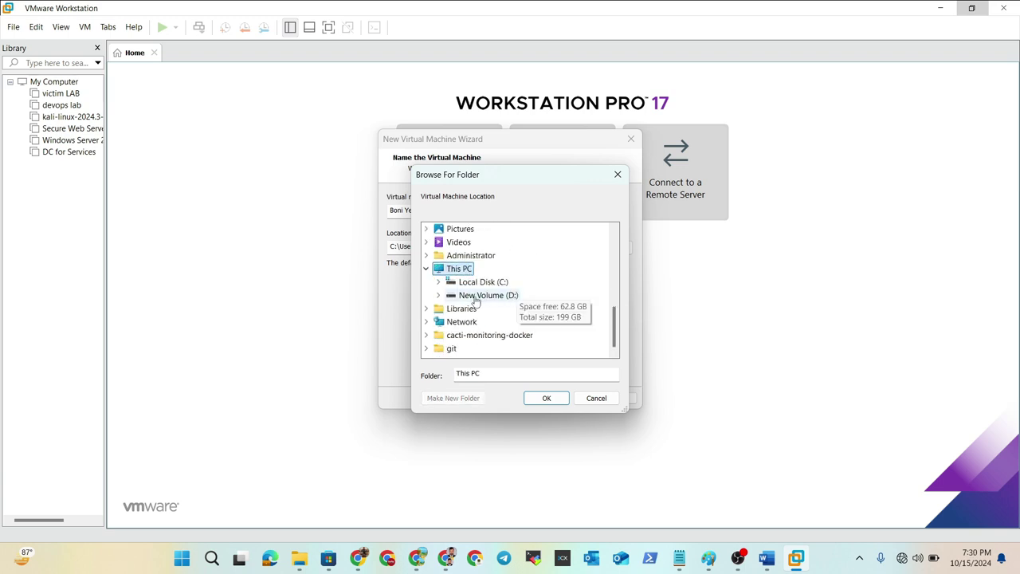
left_click(516, 295)
scroll(560, 296, "down", 5)
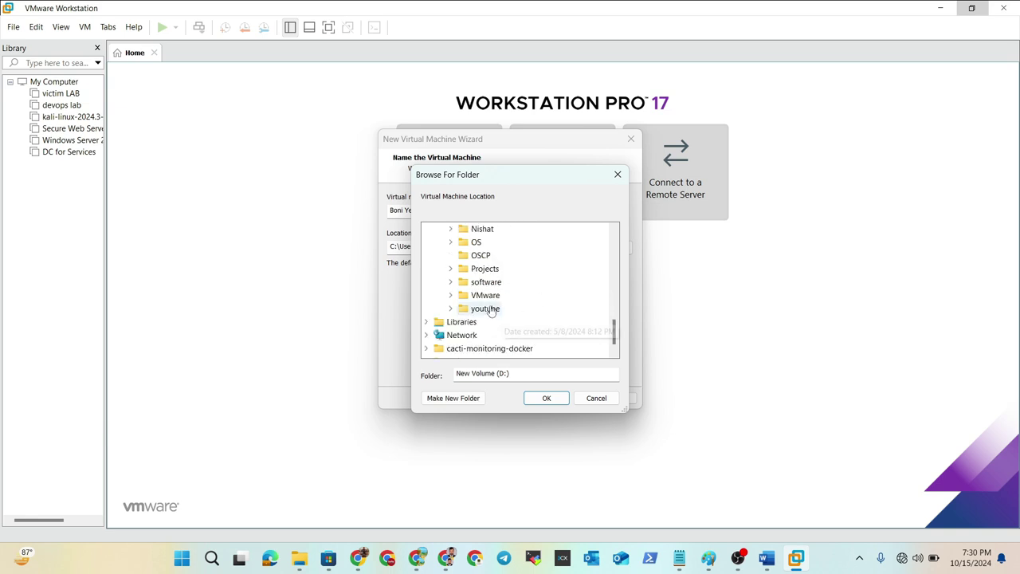
left_click(451, 295)
left_click(499, 322)
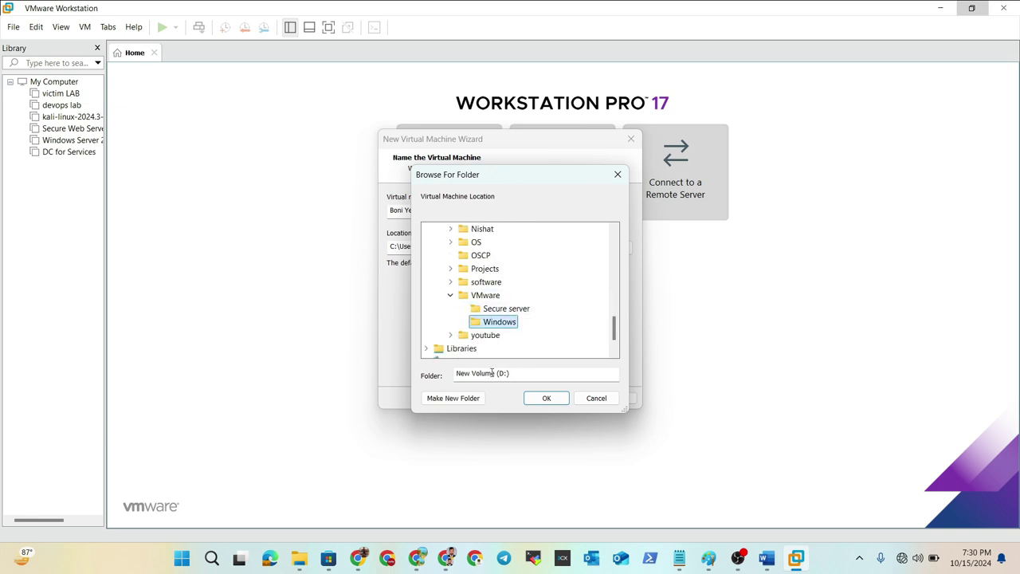
left_click(453, 399)
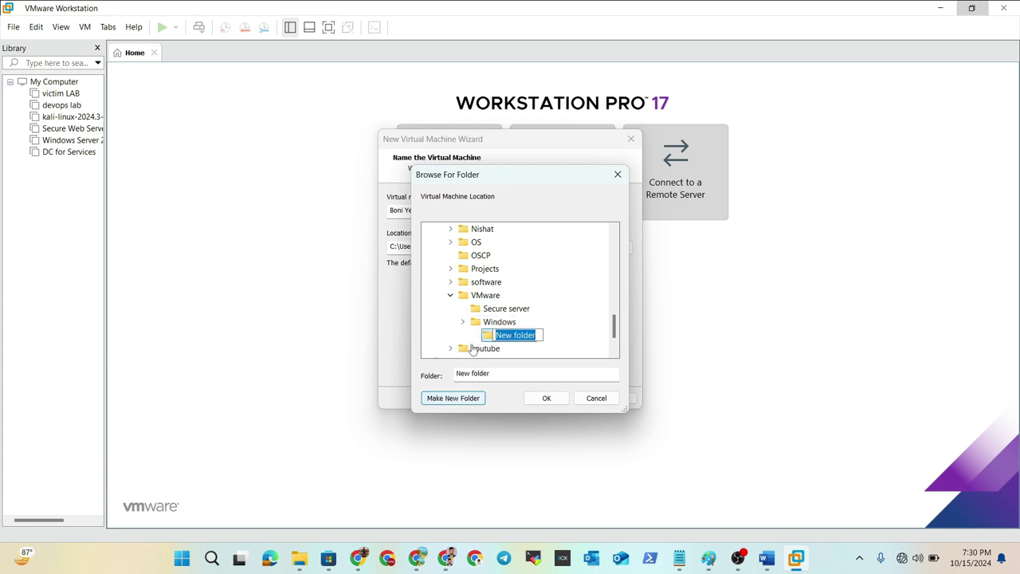
left_click(451, 295)
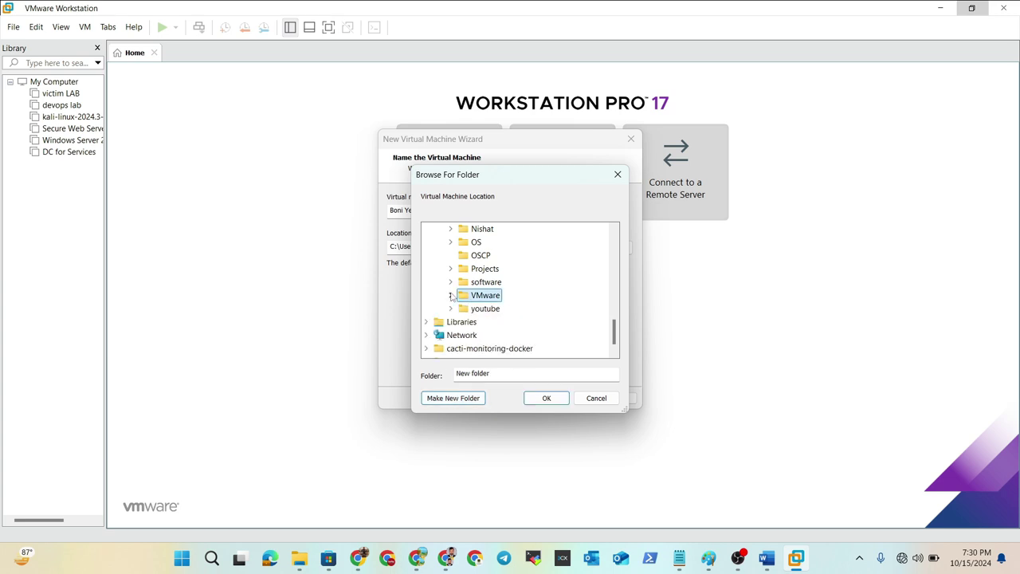
left_click(448, 399)
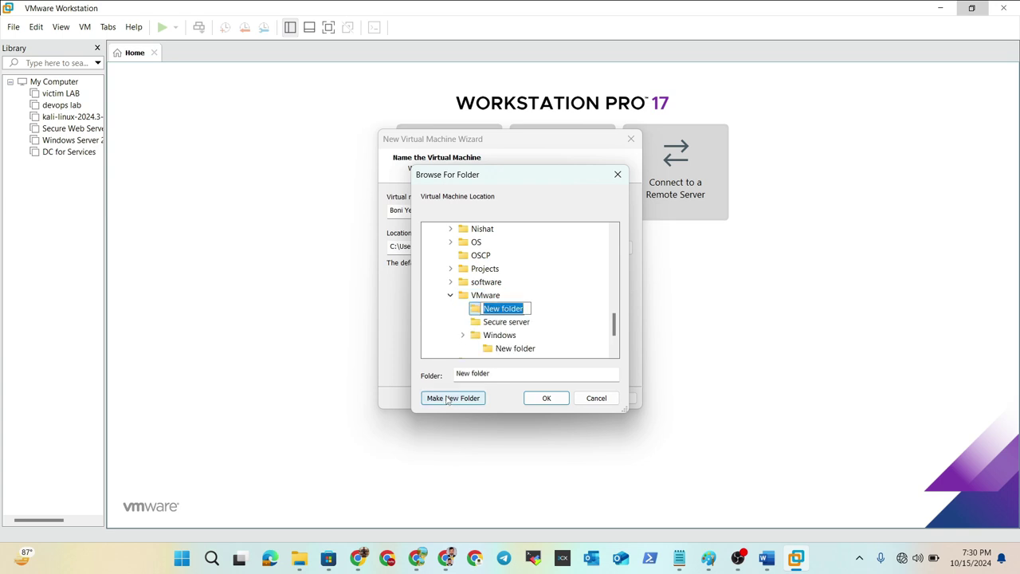
type("Win22")
key("Return")
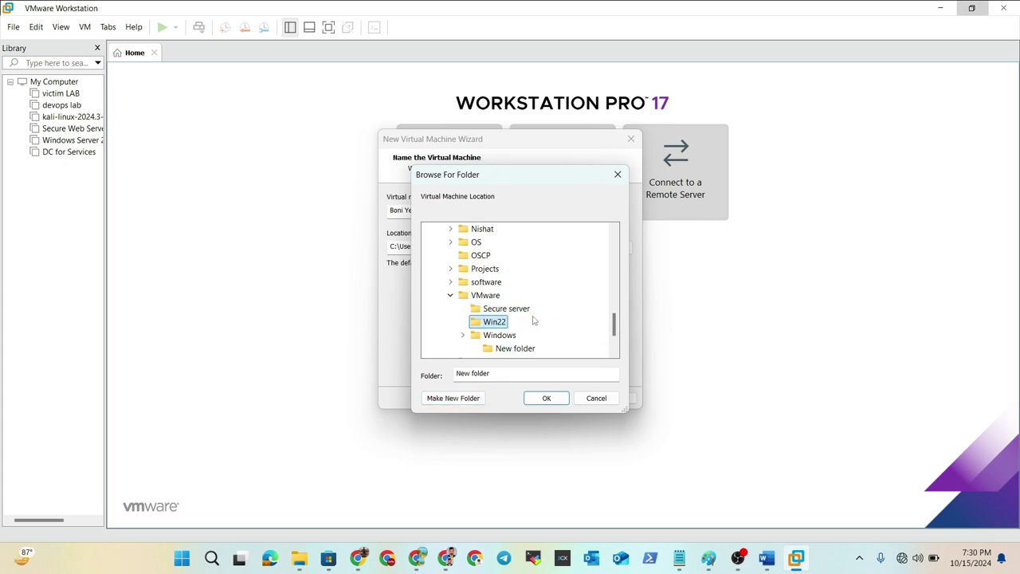
left_click(544, 398)
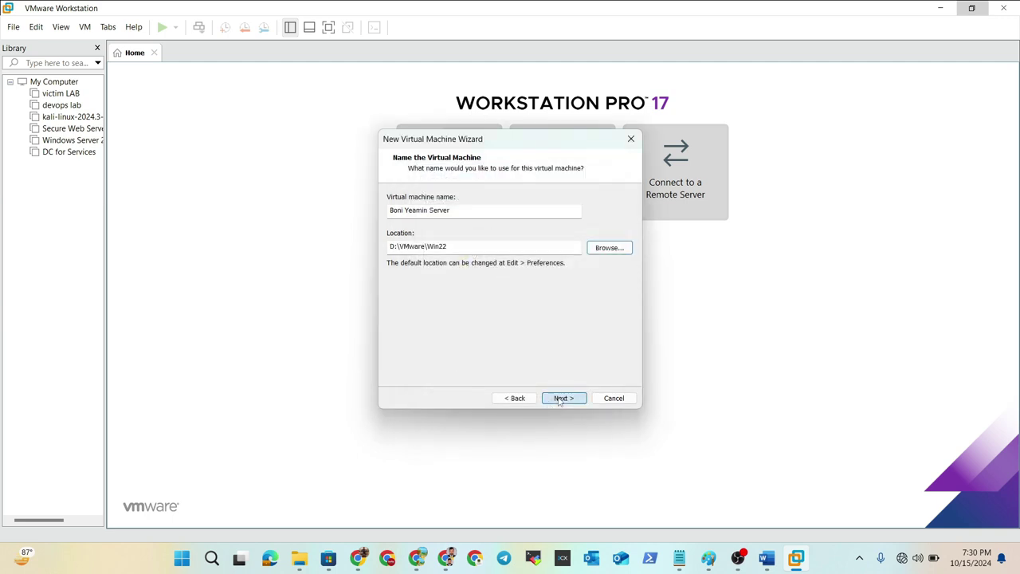
- Keep the 60 GB disk and store it as a single file
left_click(562, 398)
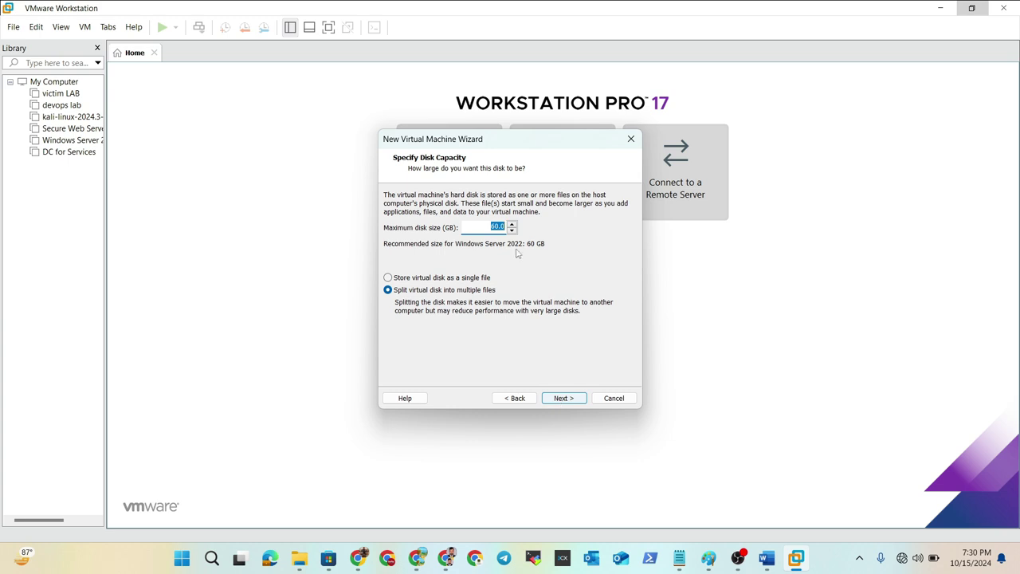
left_click(411, 279)
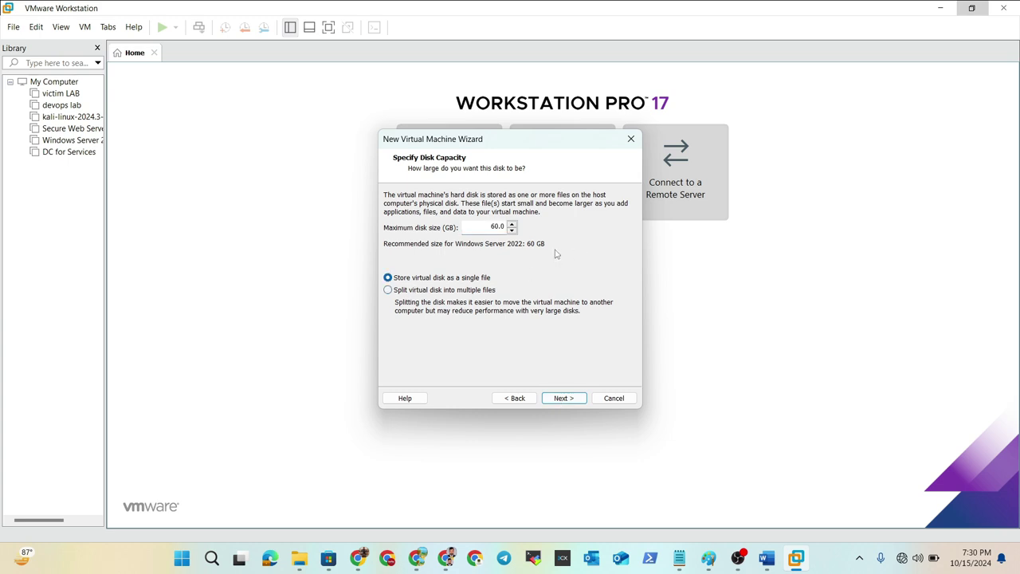
left_click(561, 398)
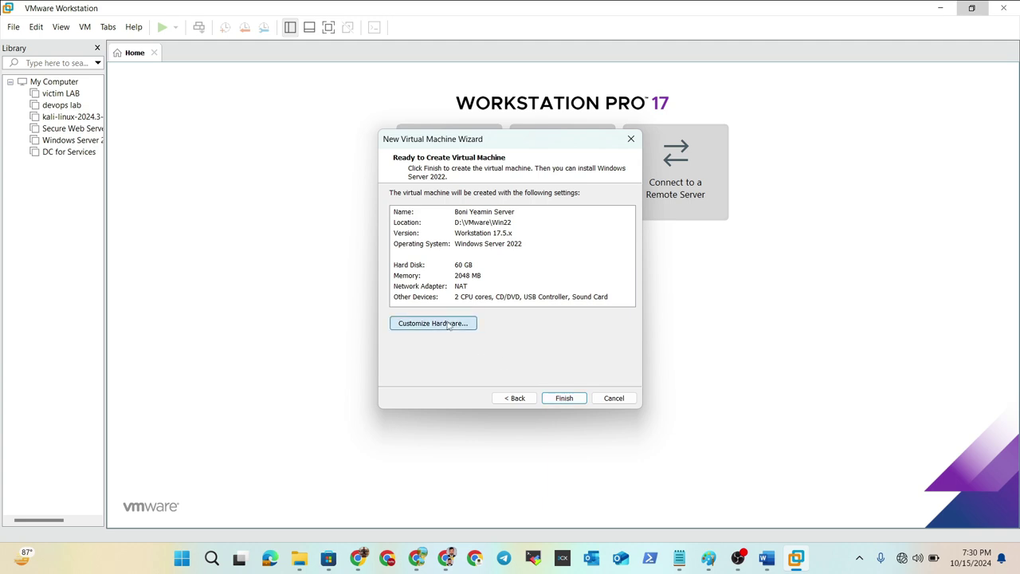
- Raise the memory to 4 GB in hardware settings and finish creating the VM
left_click(449, 324)
left_click_drag(534, 208, 527, 196)
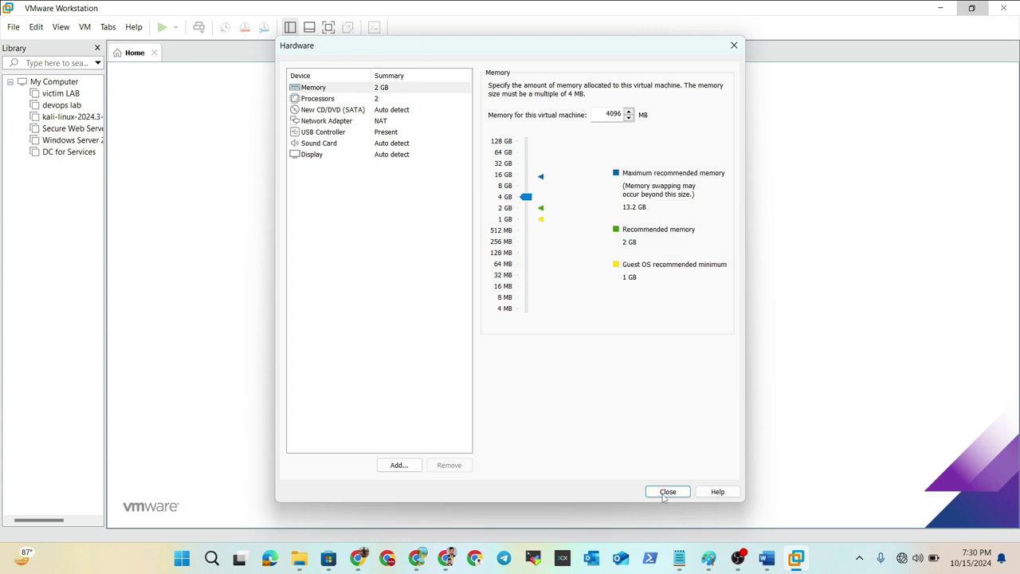
left_click(666, 492)
left_click(568, 400)
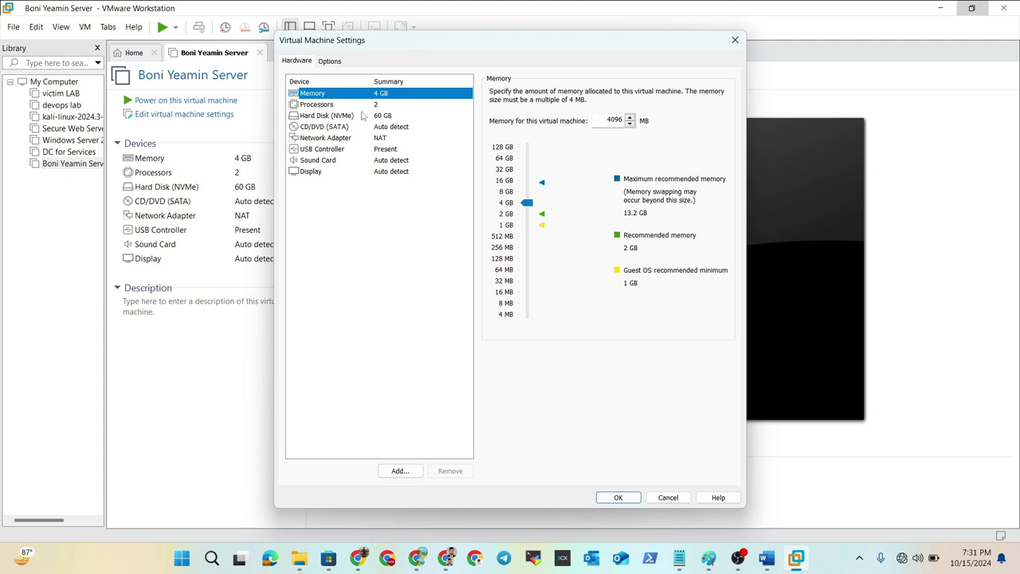
- Point the CD/DVD (SATA) drive at Downloads\SERVER_EVAL_x64FRE_en-us.iso and save the settings
left_click(327, 117)
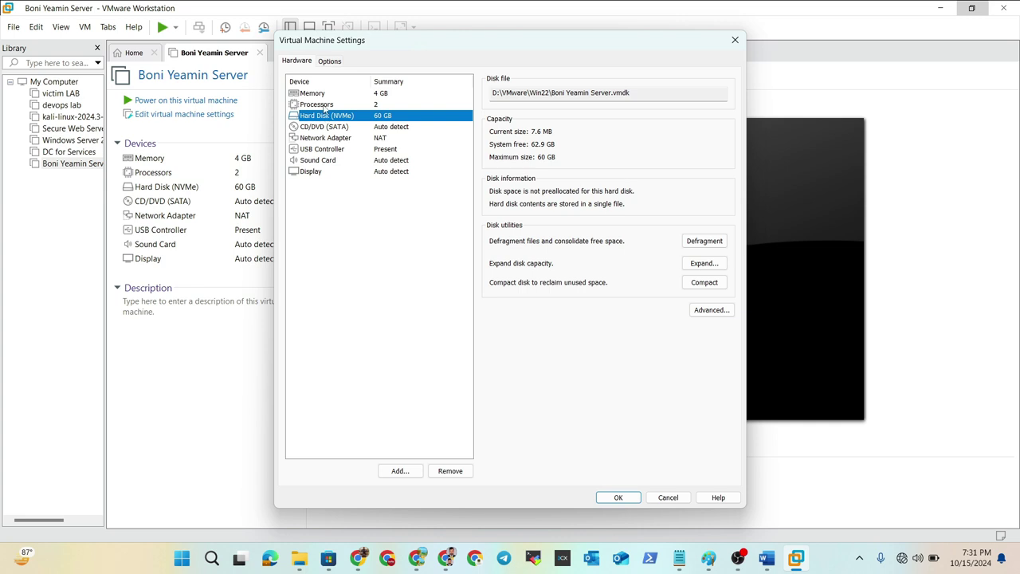
left_click(318, 128)
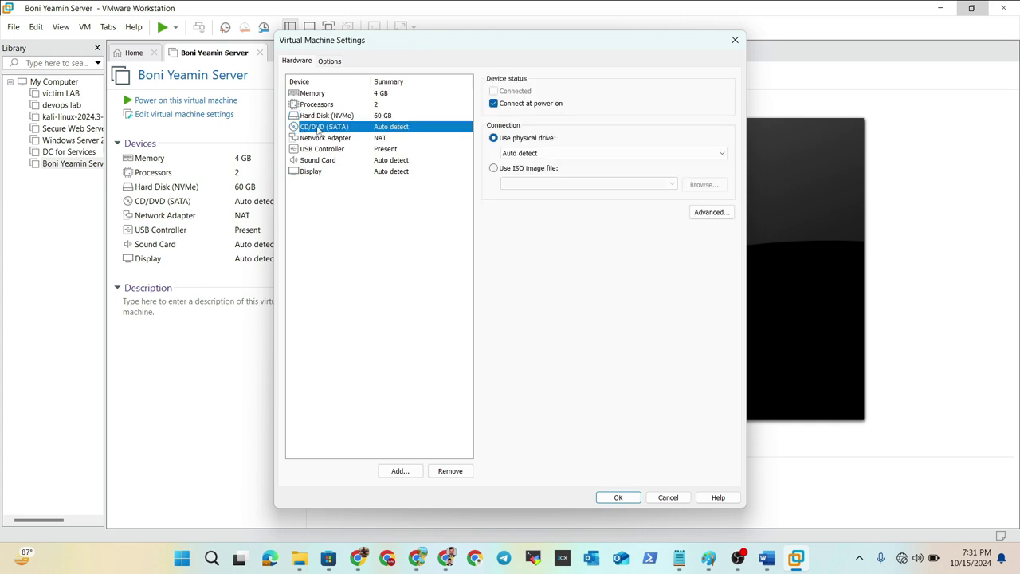
left_click(494, 169)
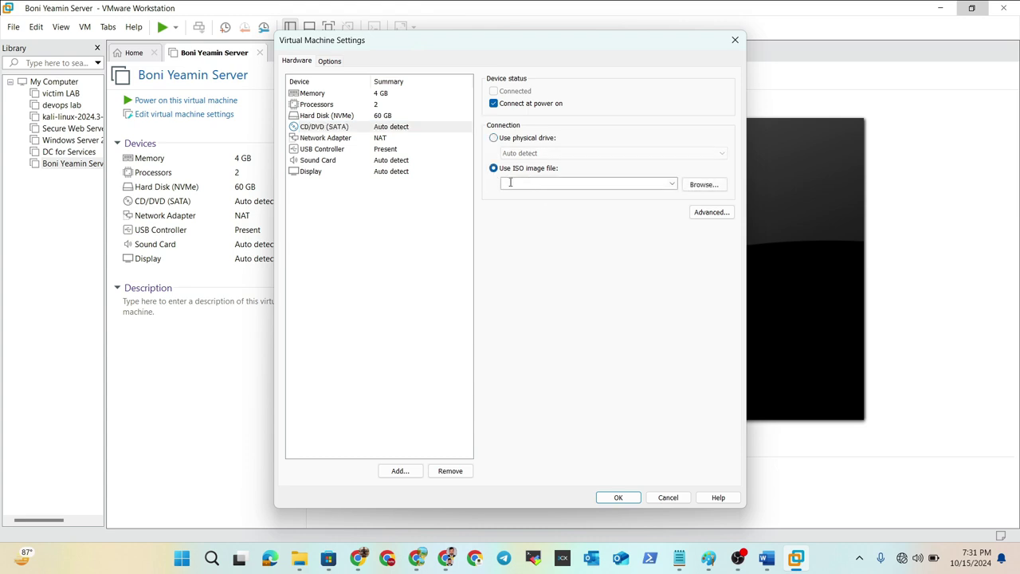
left_click(704, 186)
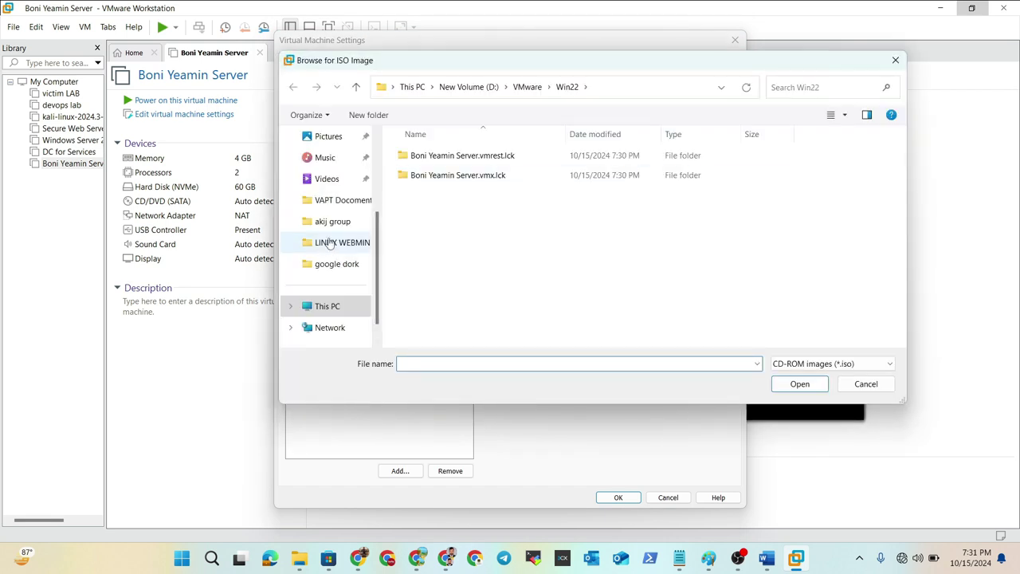
scroll(329, 240, "down", 1)
scroll(329, 241, "up", 3)
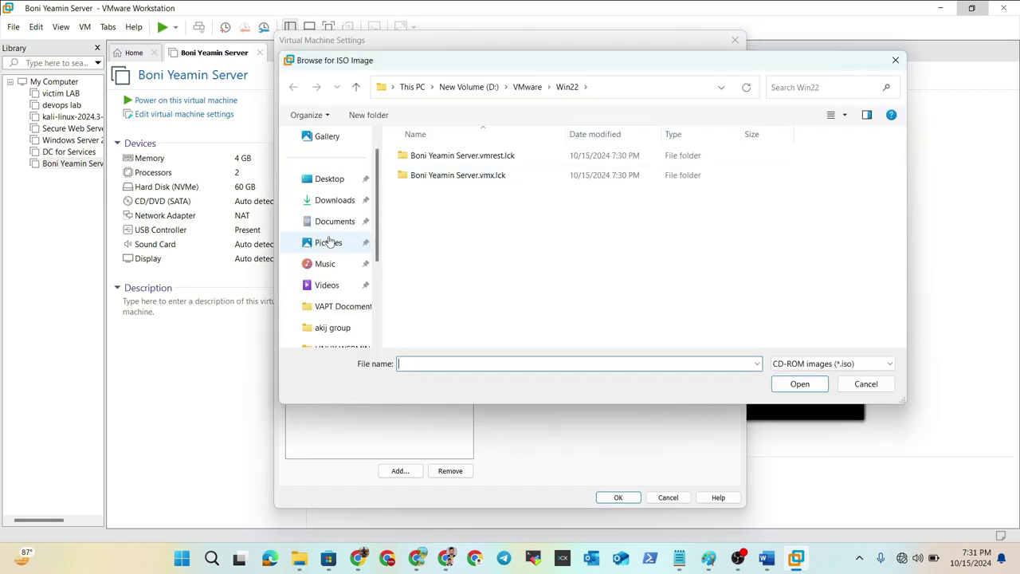
left_click(332, 200)
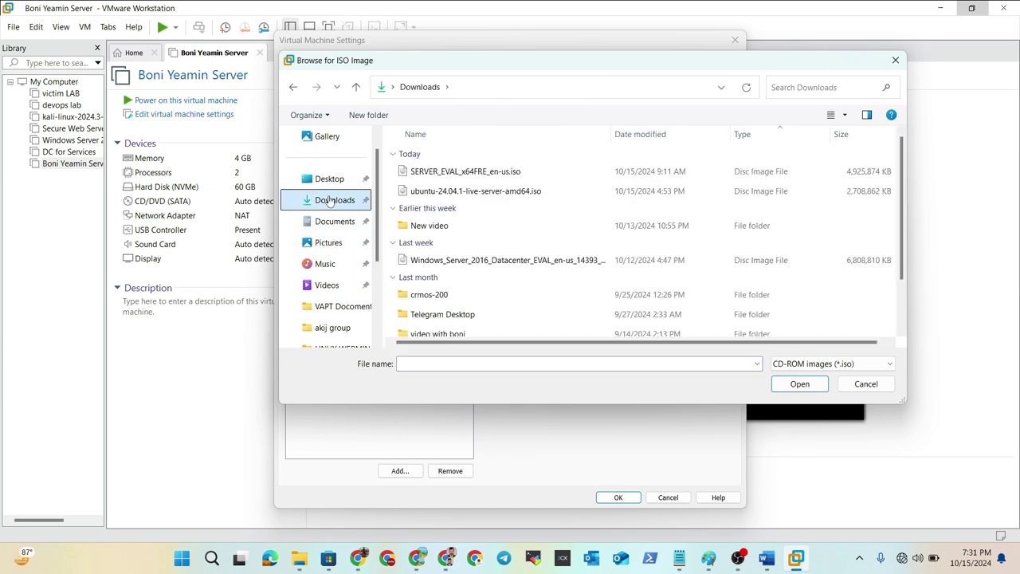
left_click(469, 177)
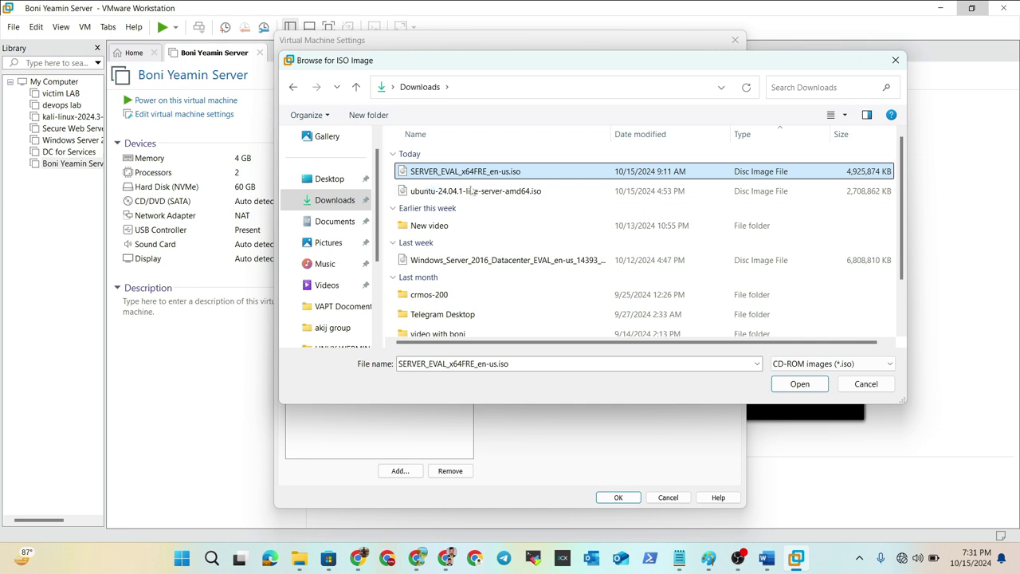
left_click(800, 384)
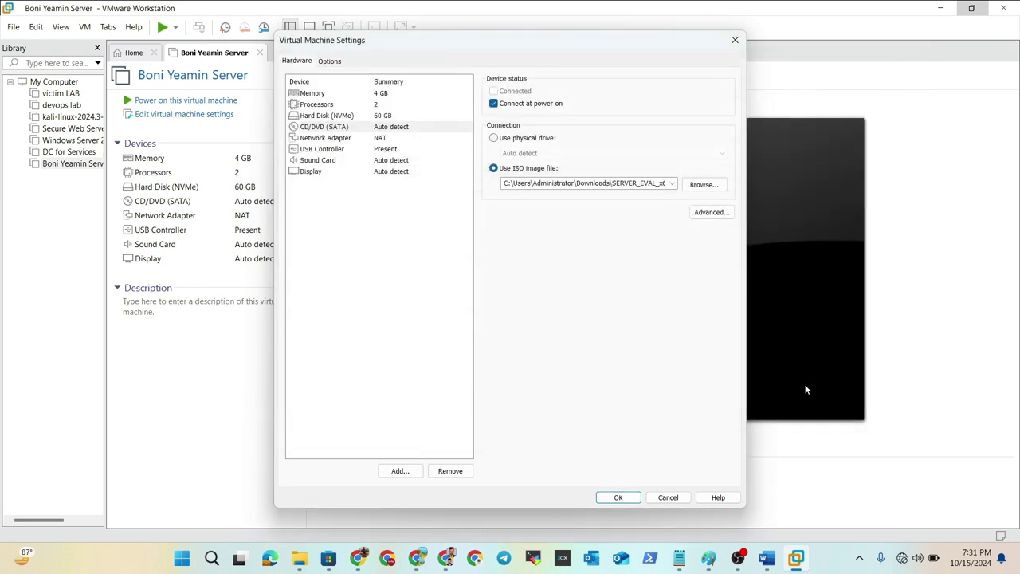
left_click(619, 497)
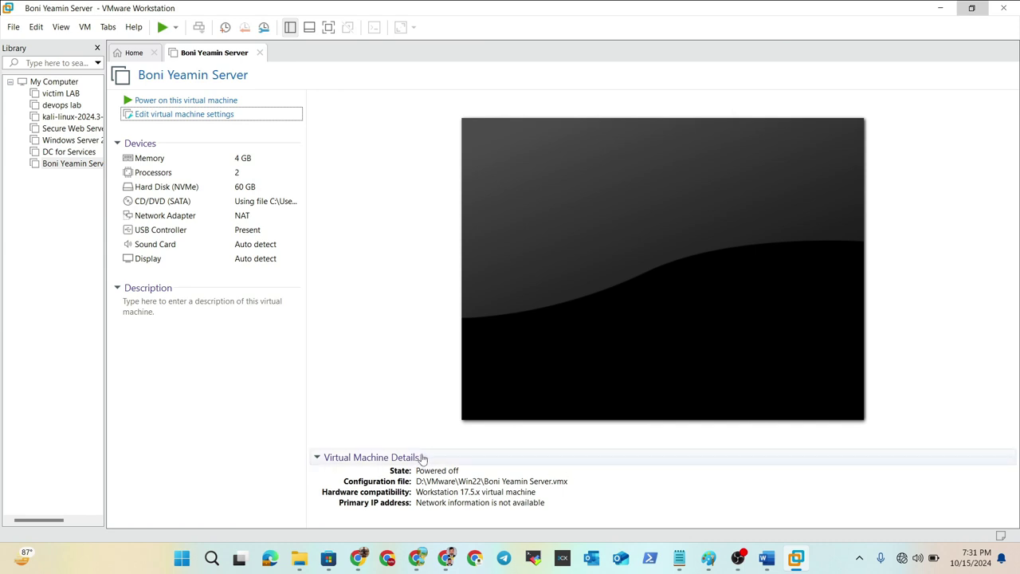
left_click(196, 101)
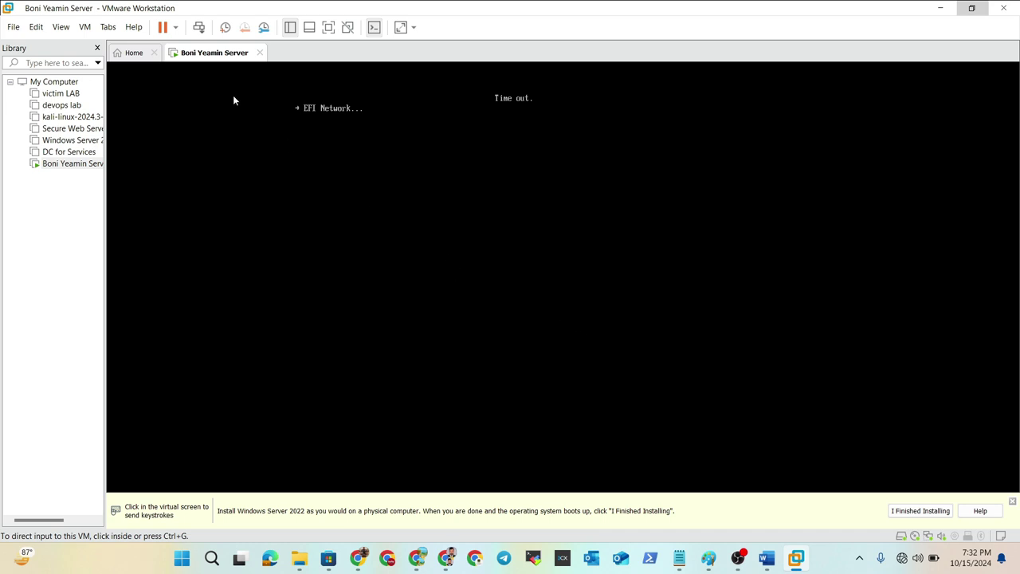
left_click(176, 27)
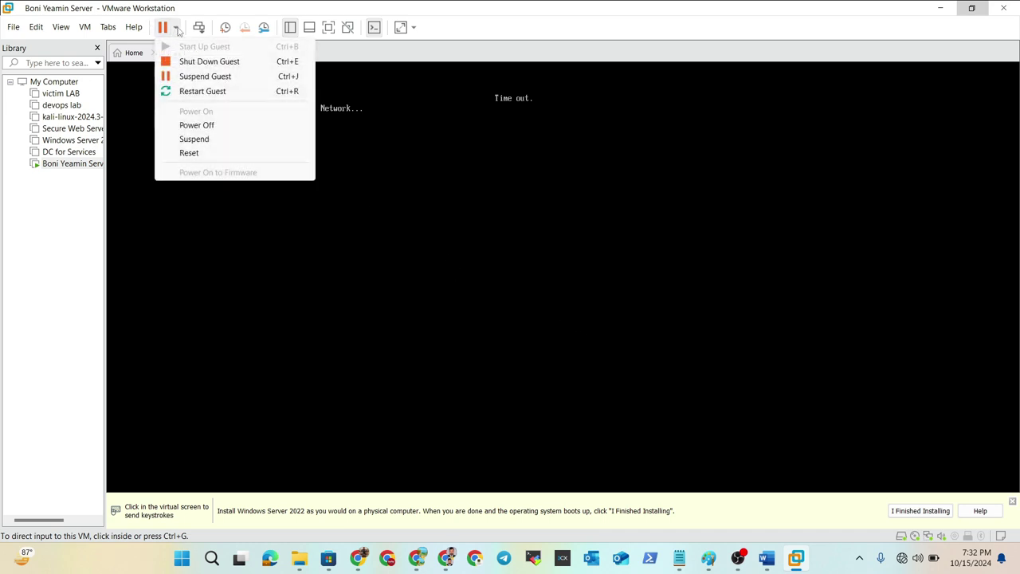
left_click(196, 125)
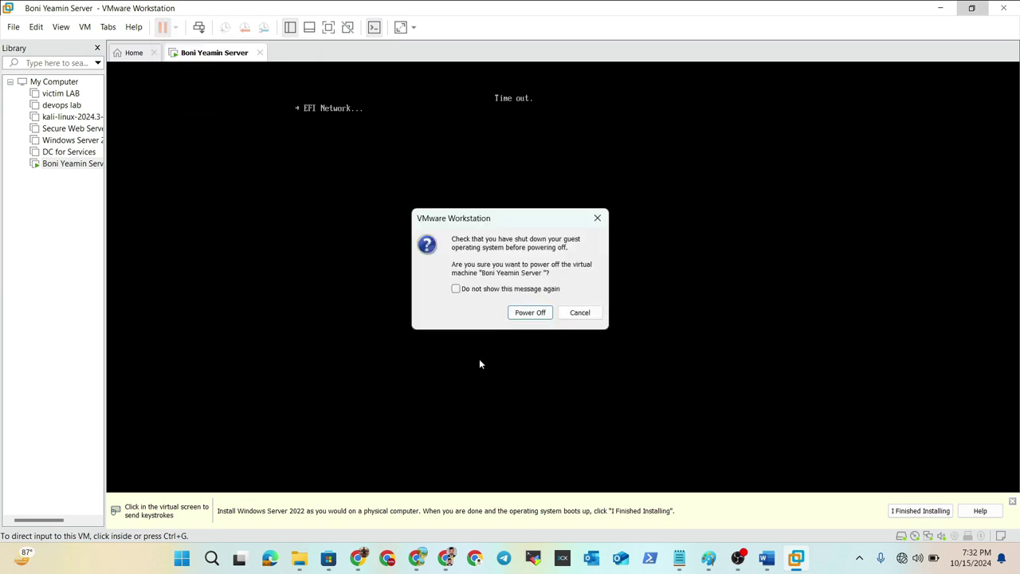
left_click(530, 312)
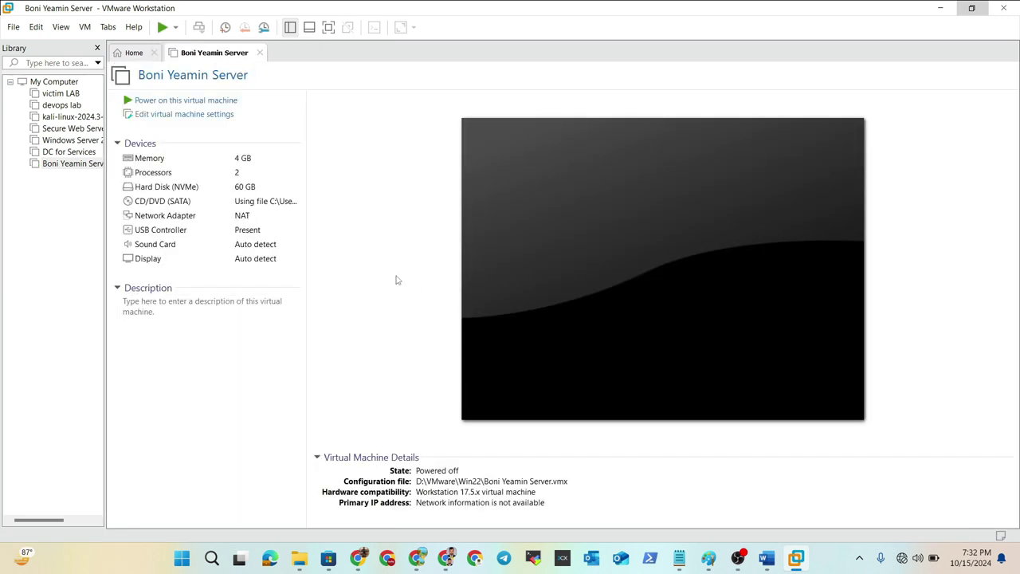
- Change the firmware type to BIOS under Options > Advanced and save
left_click(185, 117)
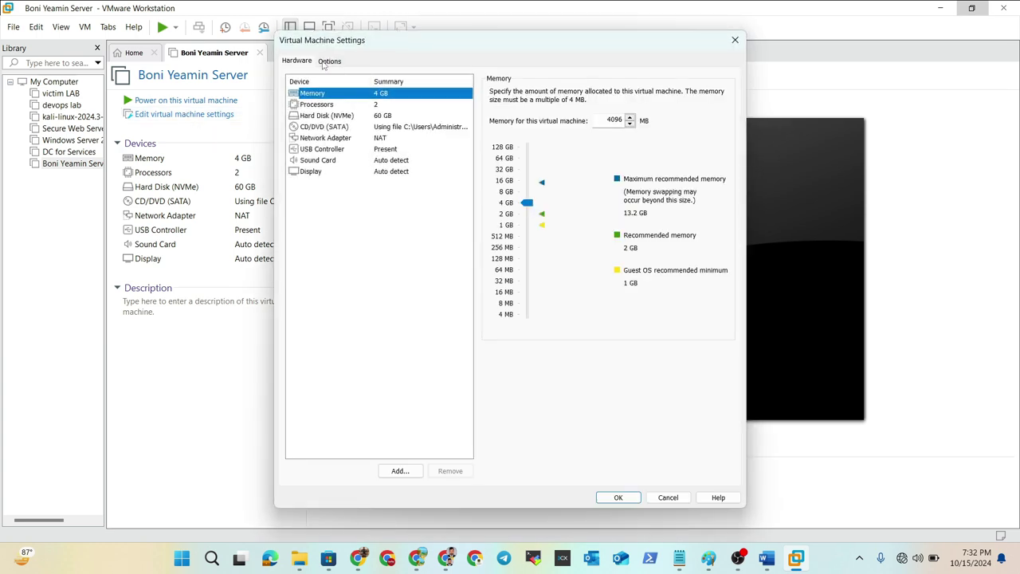
left_click(327, 62)
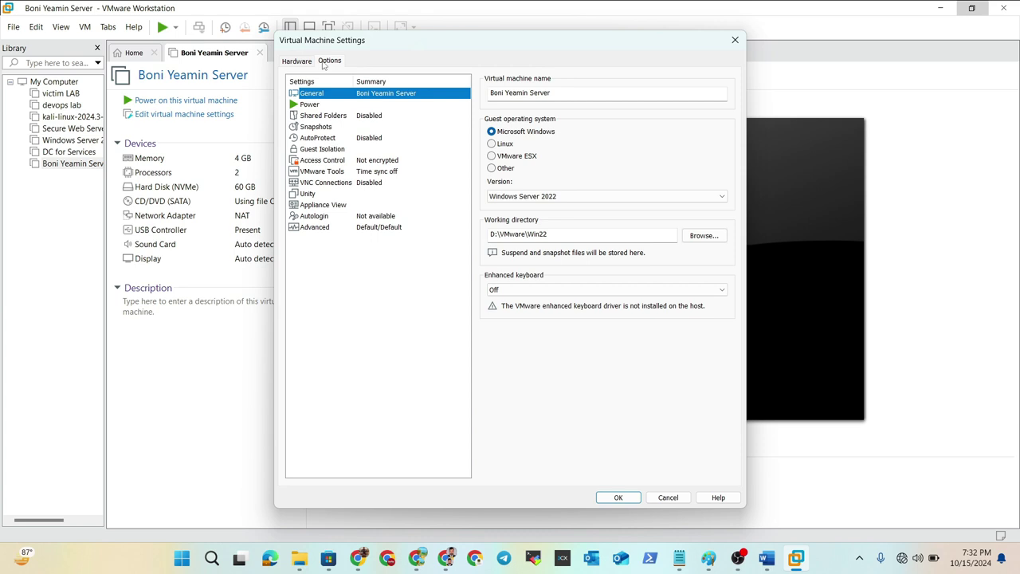
left_click(316, 228)
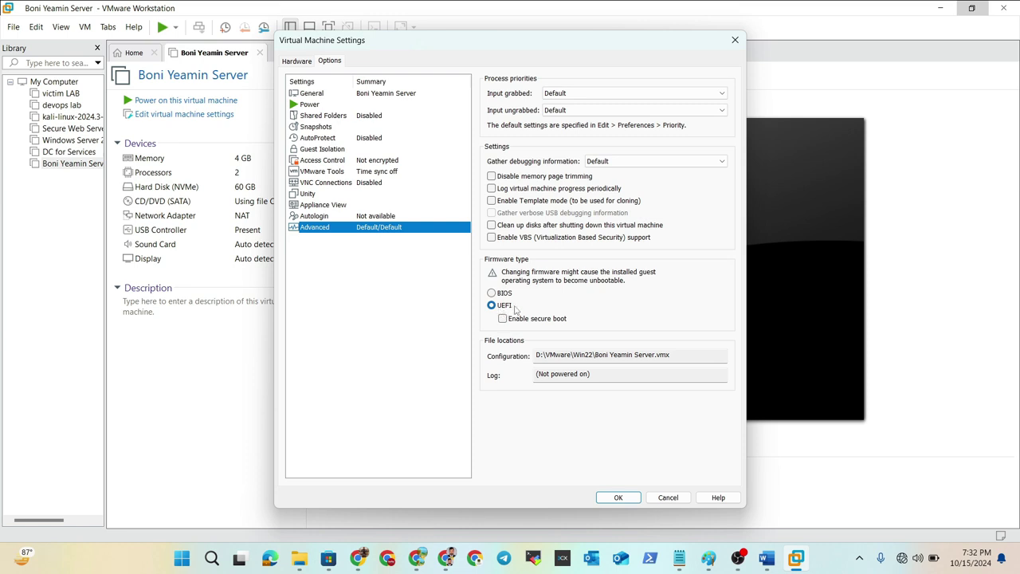
left_click(500, 296)
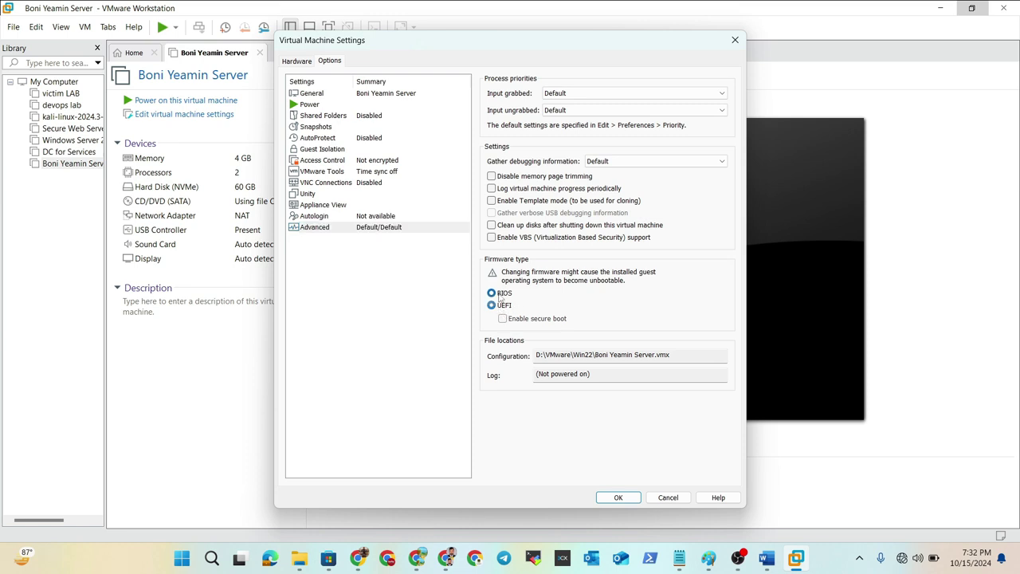
left_click(618, 499)
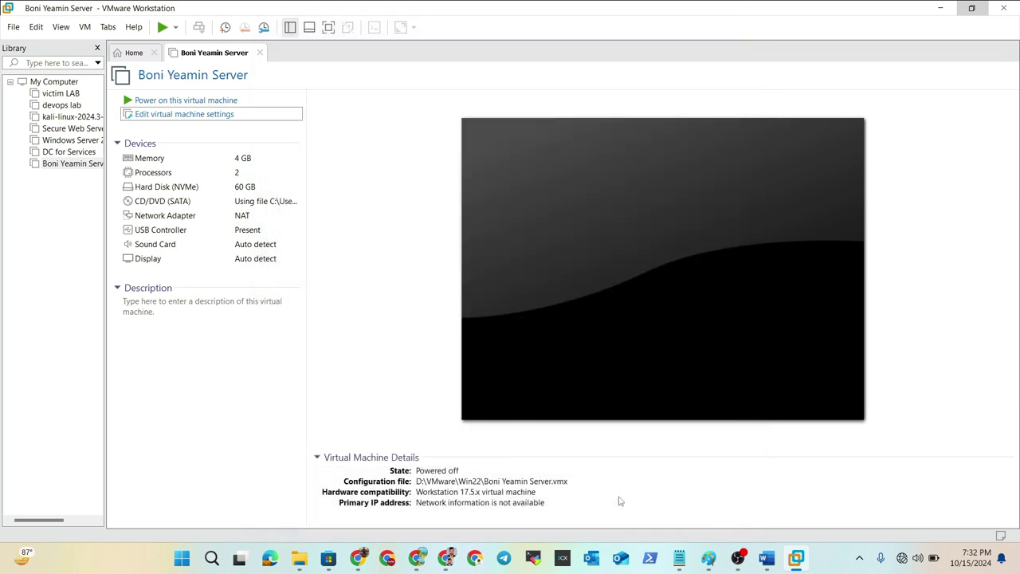
- Power on the virtual machine to boot the Windows Server ISO to the setup language page
left_click(197, 100)
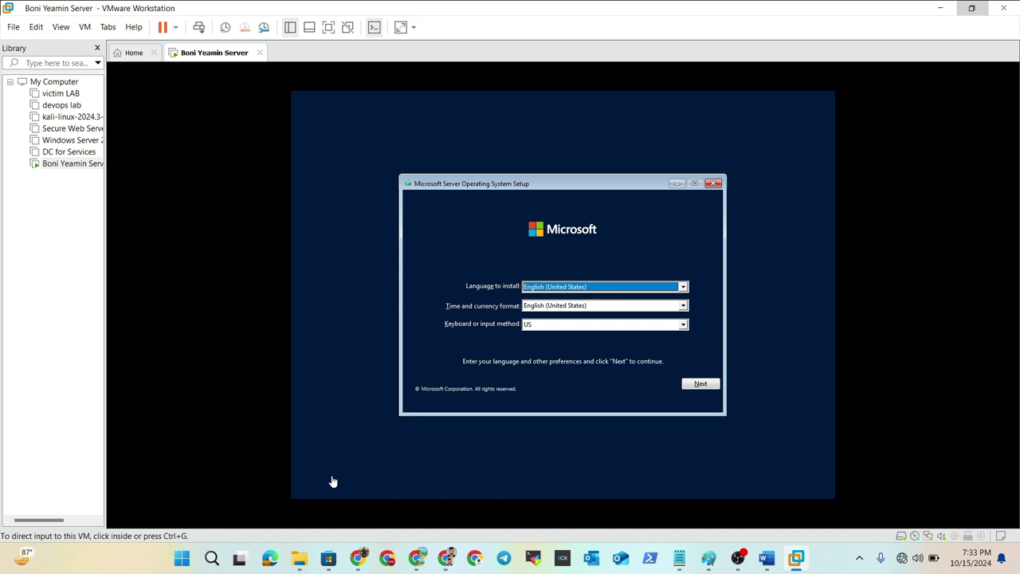
- Keep the default language, start the install and pick Windows Server 2022 Standard Evaluation (Desktop Experience)
left_click(702, 390)
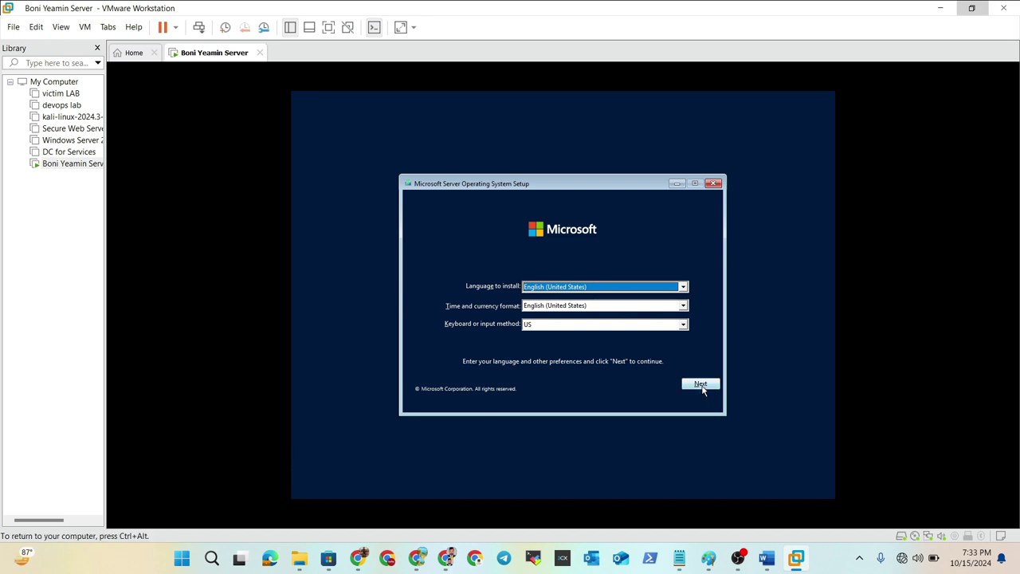
left_click(699, 384)
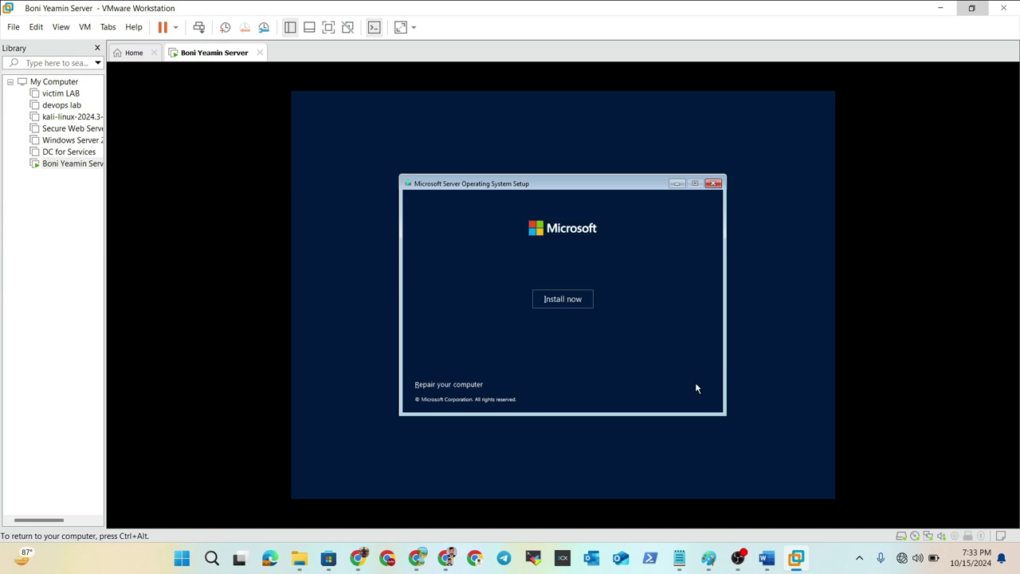
left_click(559, 301)
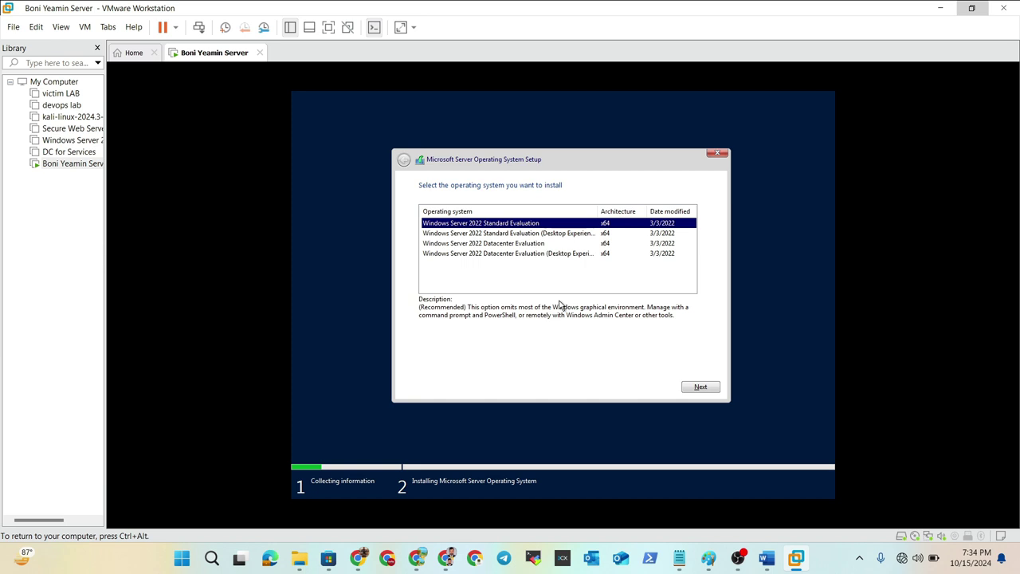
left_click(514, 232)
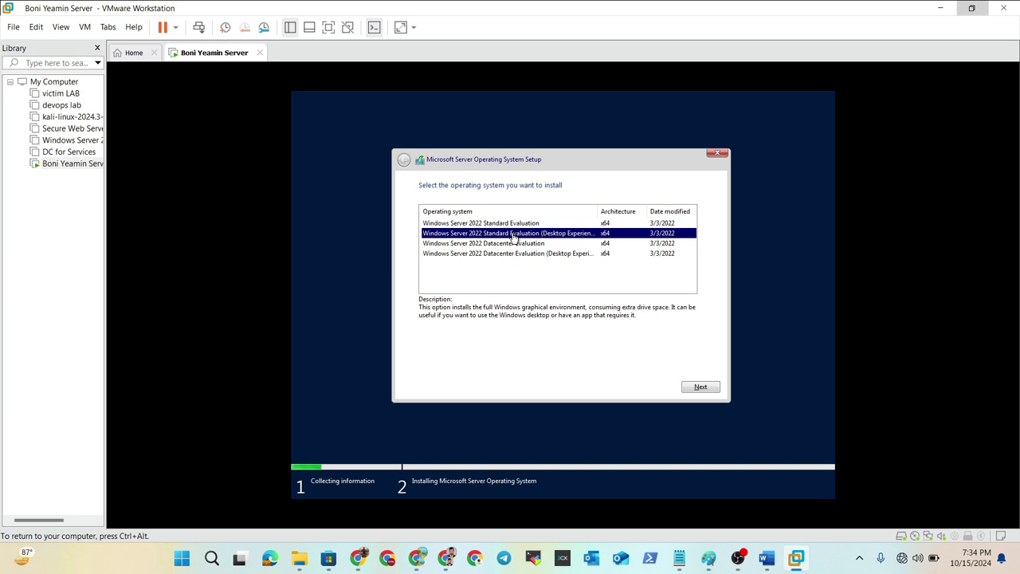
left_click(697, 386)
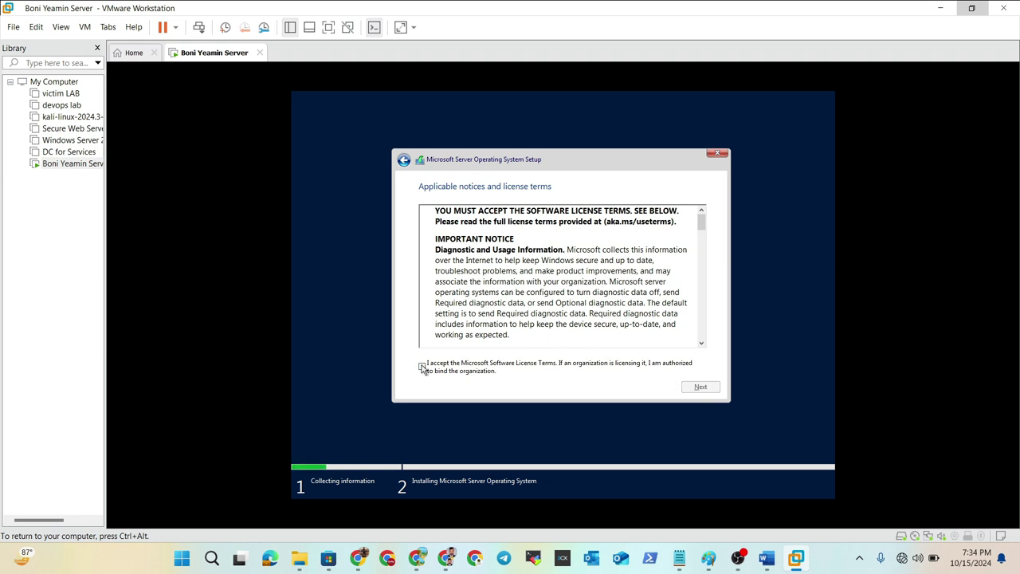
- Accept the license and choose a Custom install onto Drive 0's 60 GB unallocated space
left_click(422, 366)
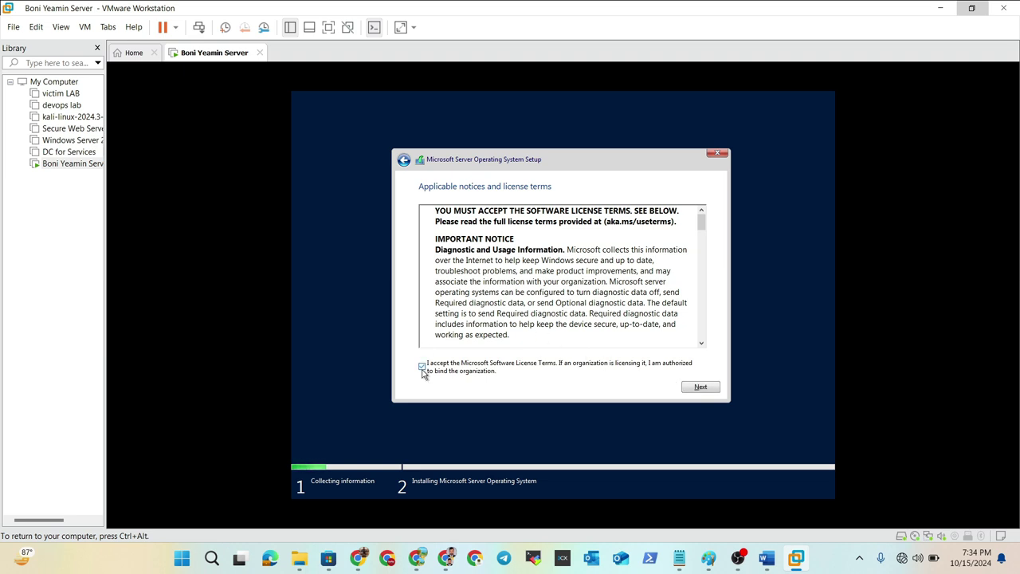
left_click(699, 388)
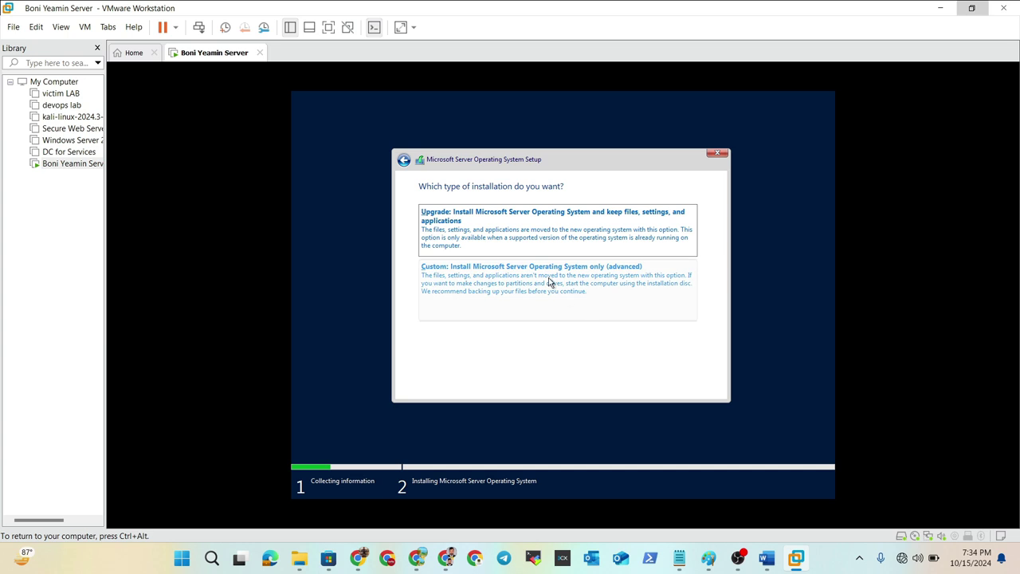
left_click(548, 279)
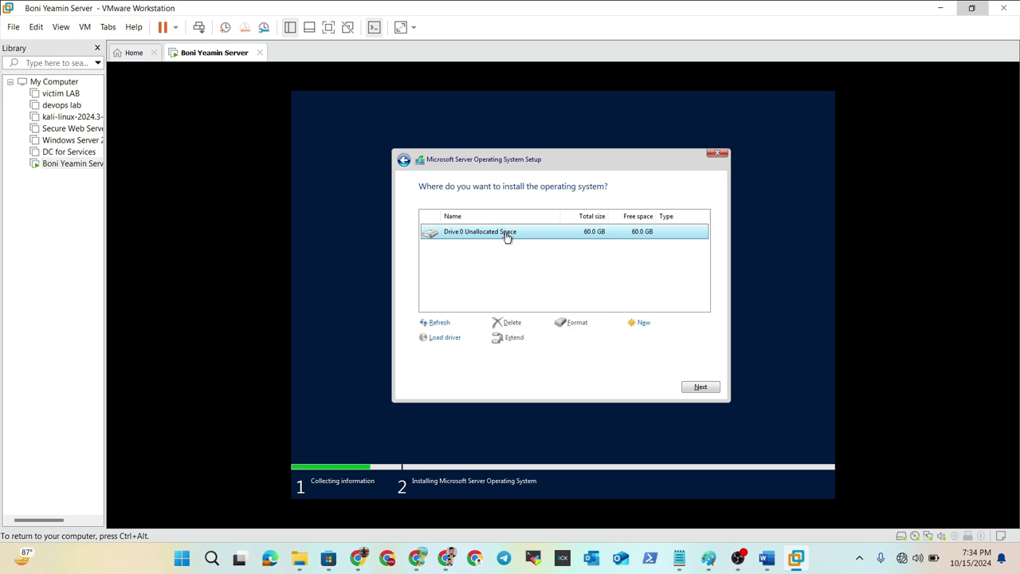
left_click(702, 387)
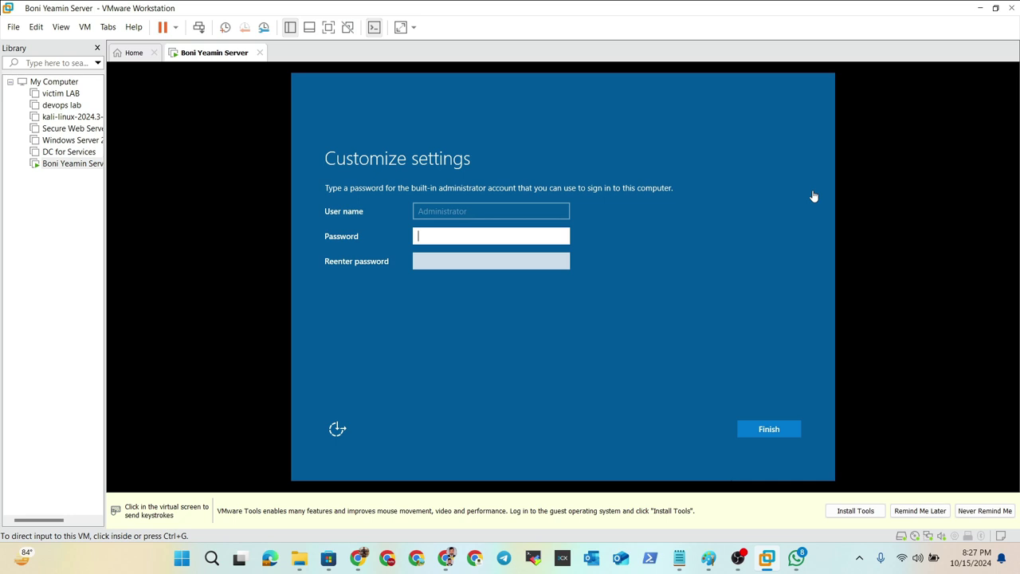
- Enter and confirm the Administrator password, verify it with the reveal icon, and finish setup
left_click(477, 234)
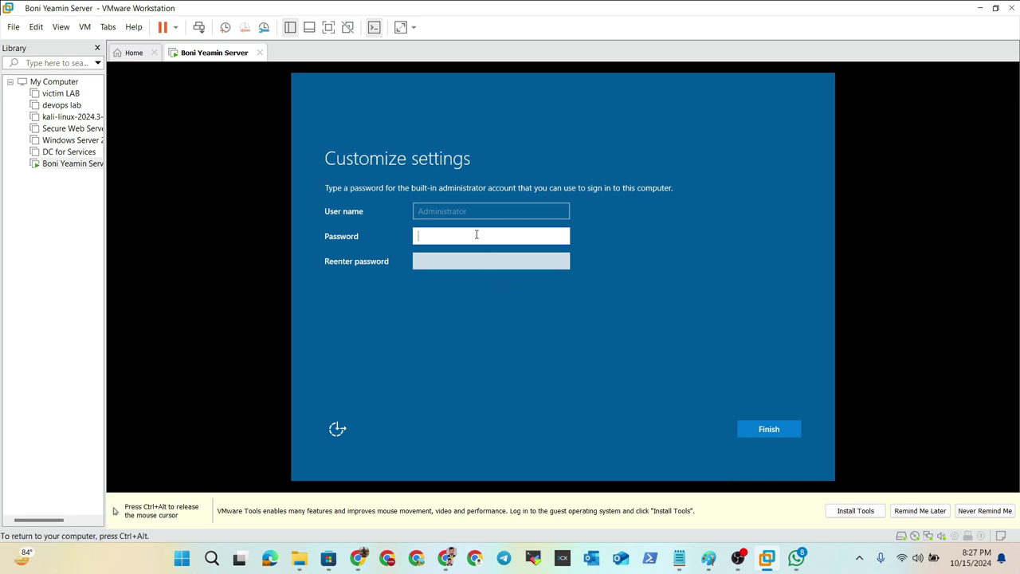
left_click(466, 259)
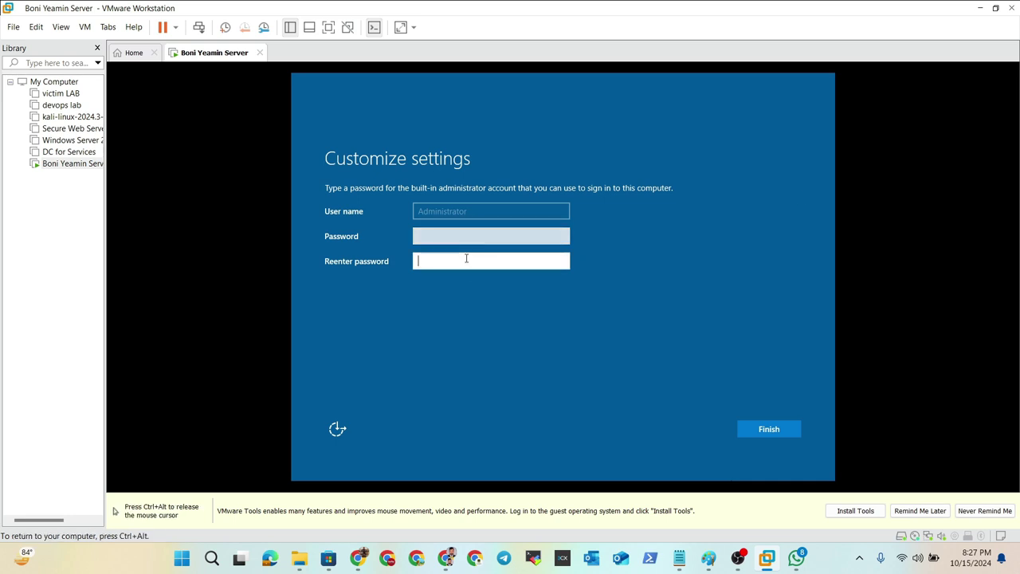
left_click(457, 233)
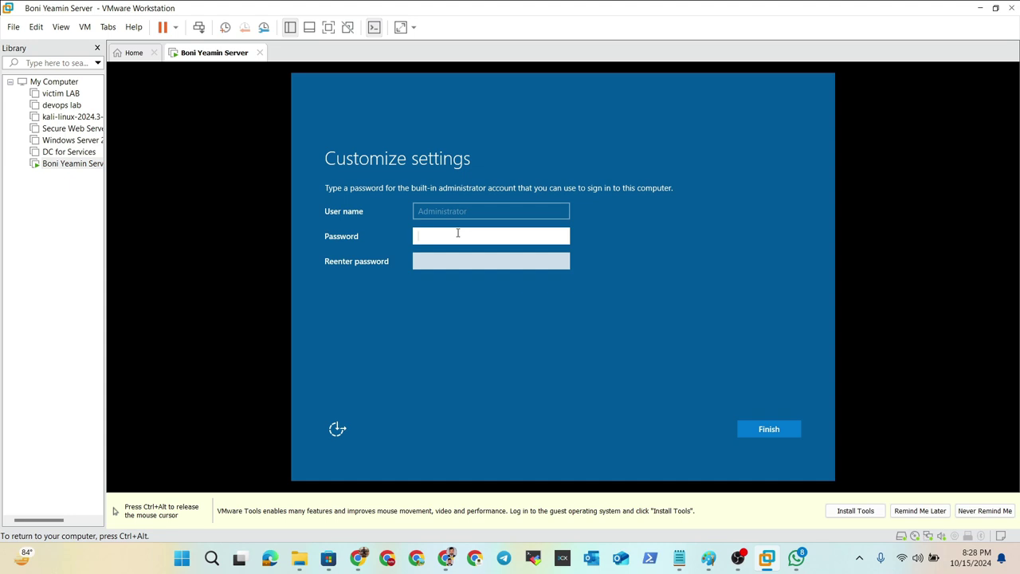
type("123456789")
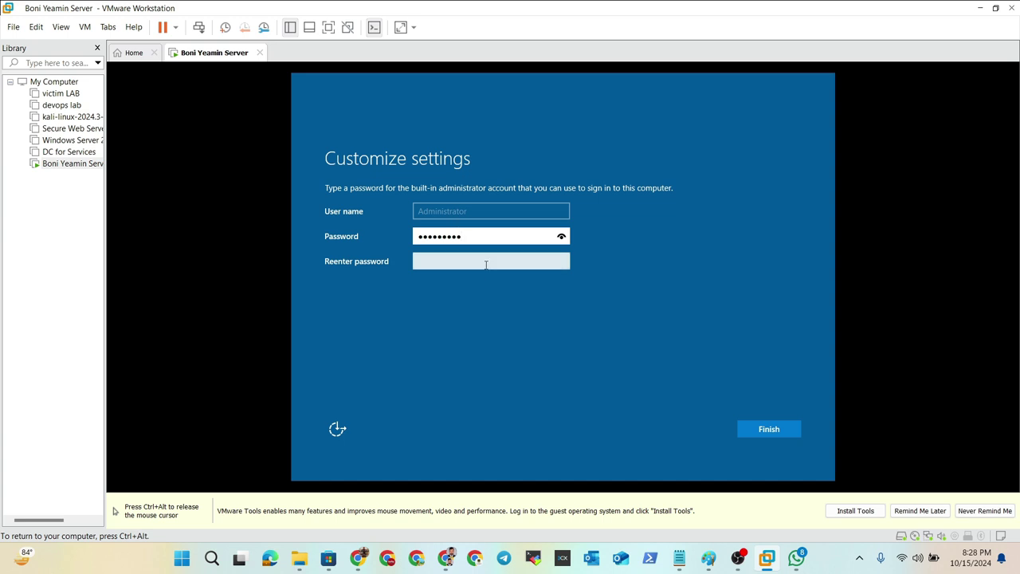
left_click(481, 263)
type("123456789")
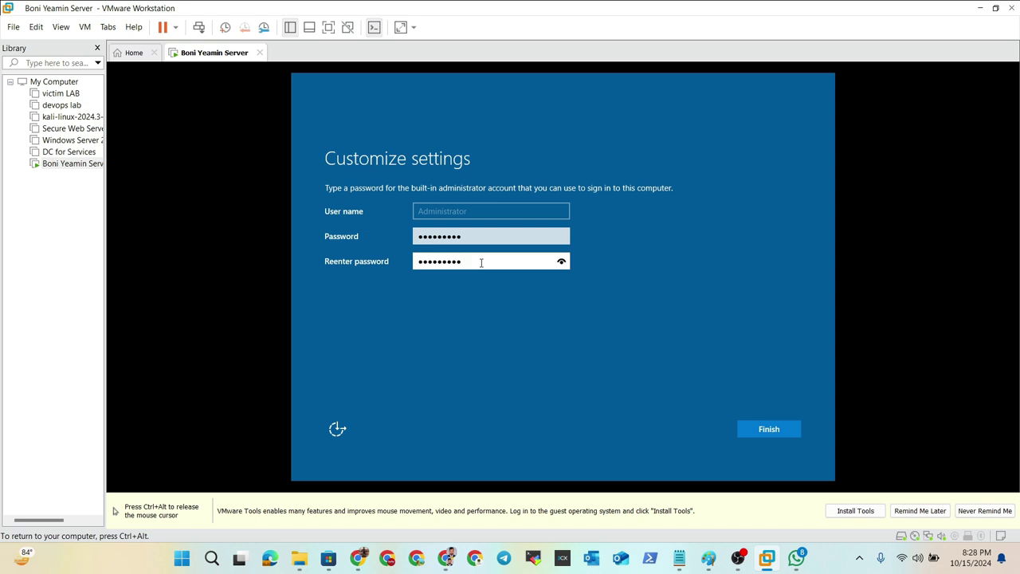
left_click(562, 263)
left_click(766, 431)
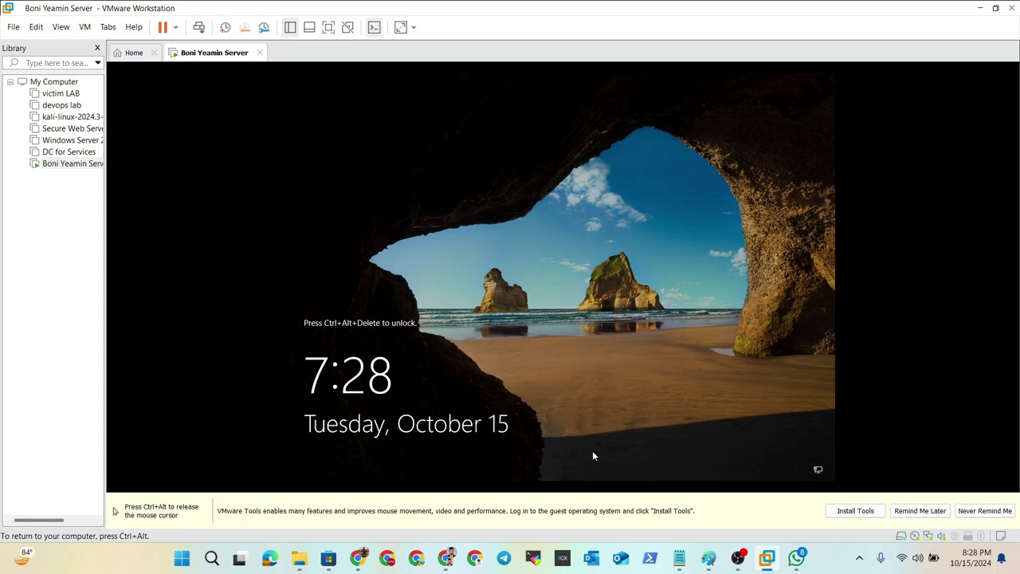
- Send Ctrl+Alt+Del to the guest and sign in as Administrator with the account password
key("ctrl+alt")
left_click(272, 336)
key("ctrl+alt")
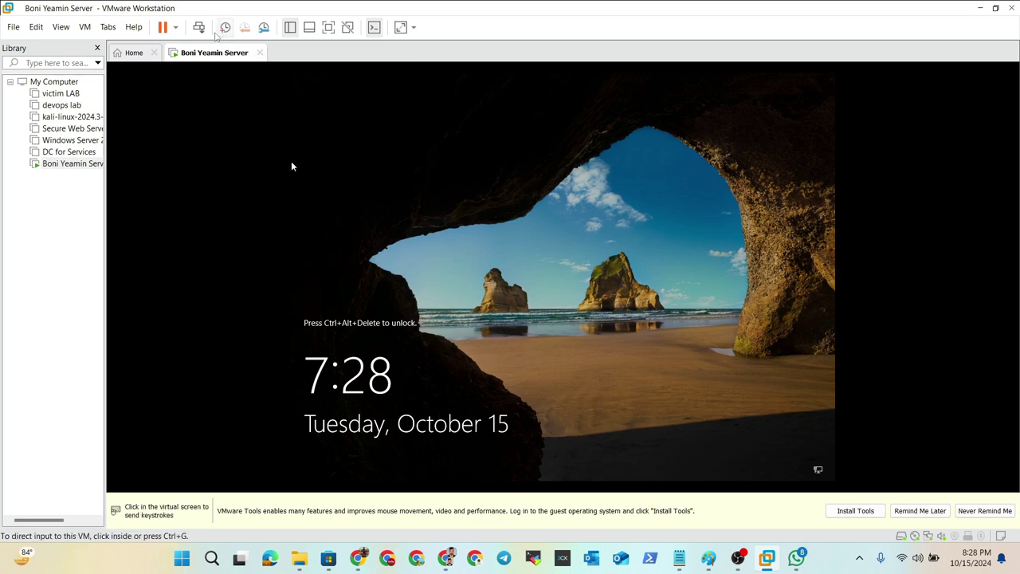
left_click(203, 31)
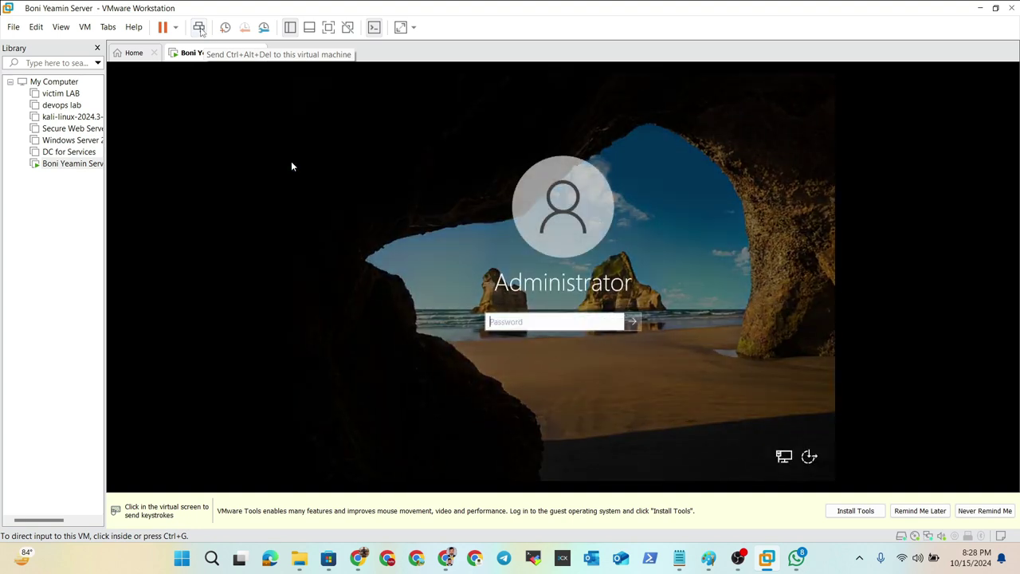
left_click(291, 165)
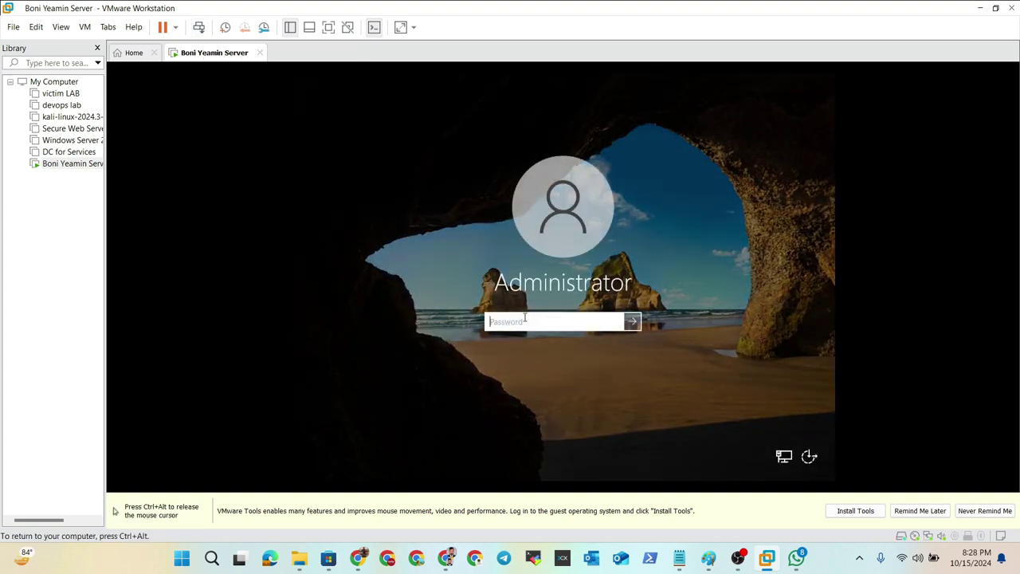
type("aaaaaaaaaa")
key("Return")
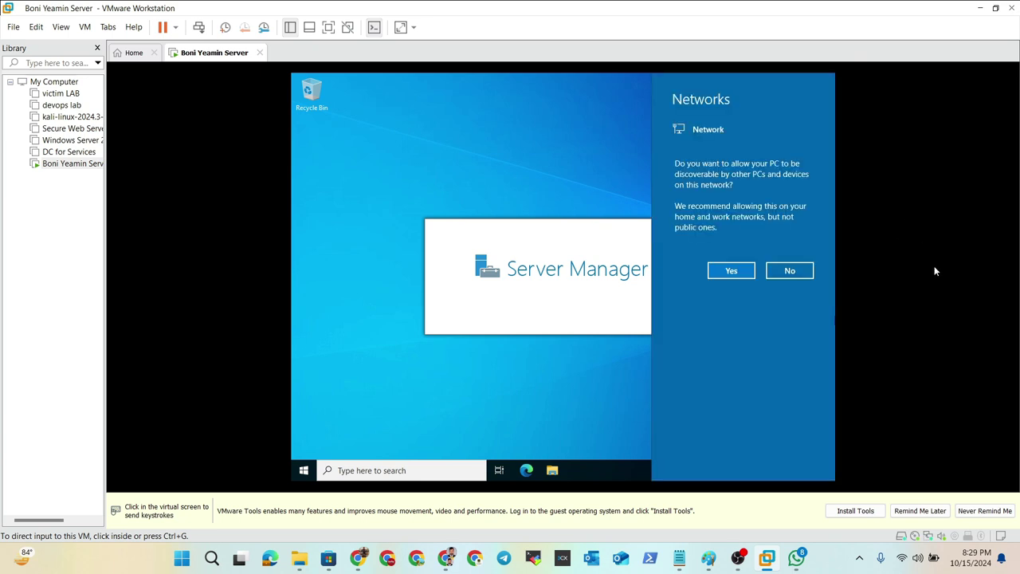
- Answer Yes to network discovery, close the Windows Admin Center pop-up and minimise Server Manager
left_click(906, 281)
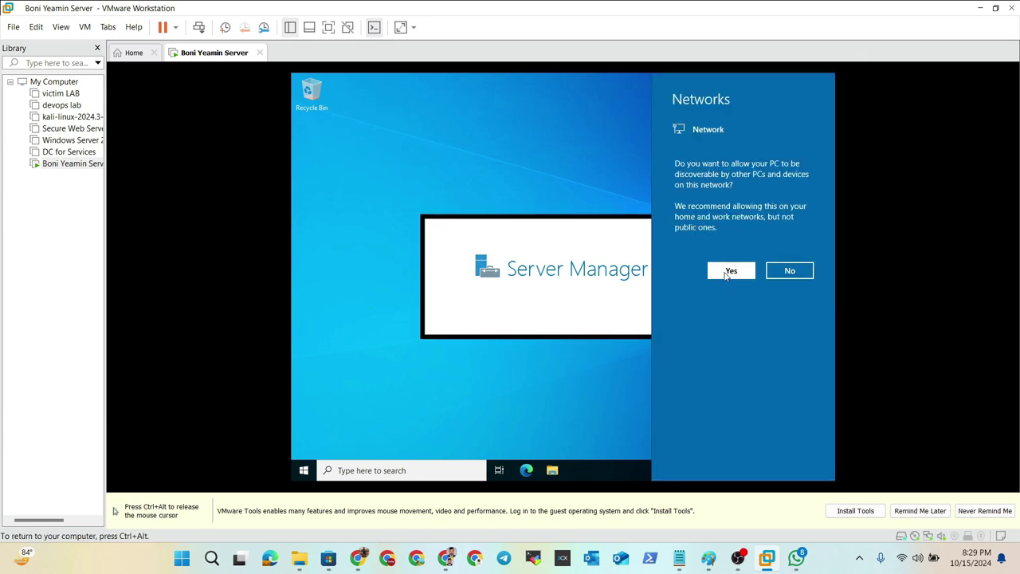
left_click(727, 272)
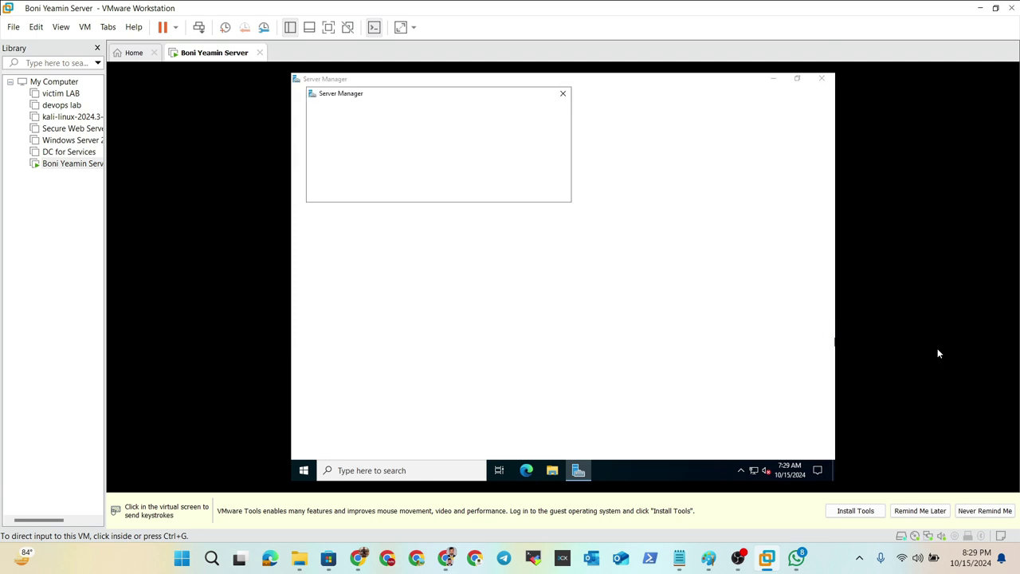
left_click(938, 353)
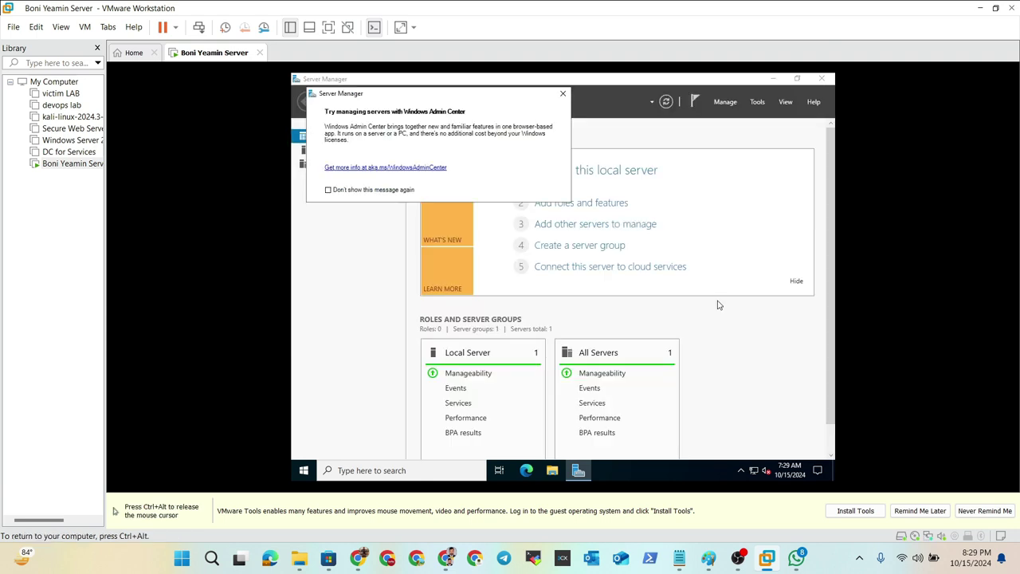
left_click(564, 94)
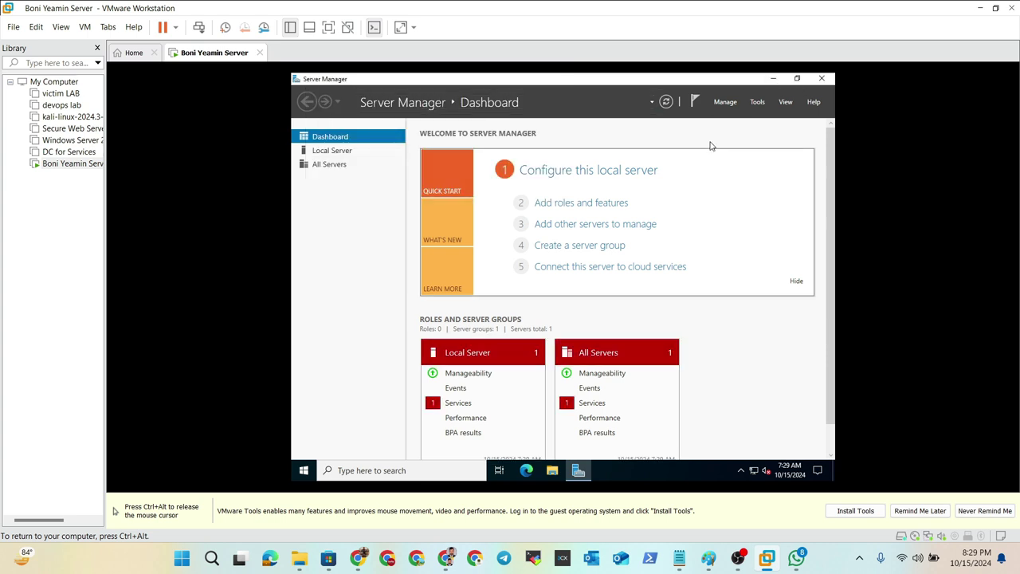
left_click(771, 78)
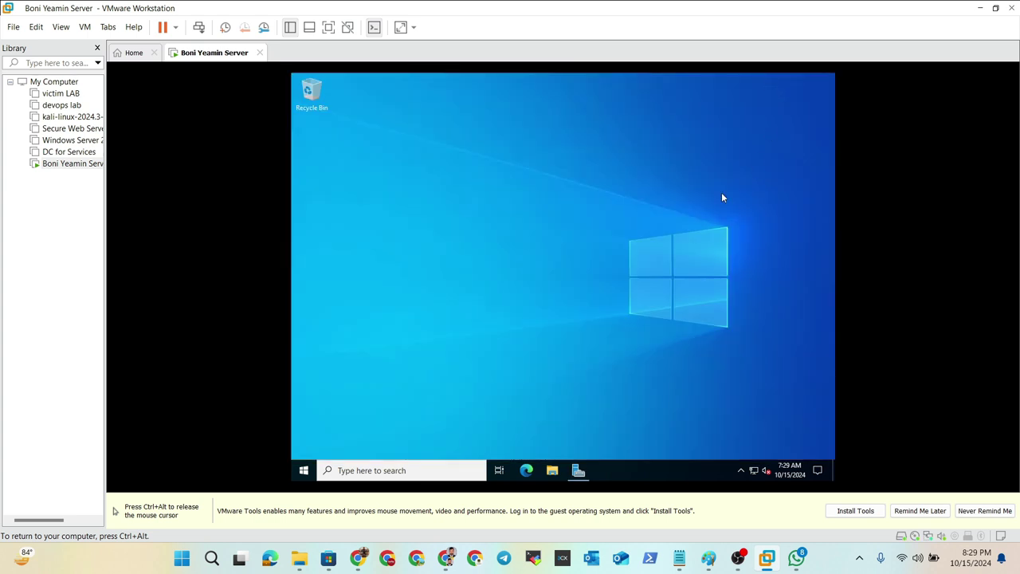
key("ctrl+alt")
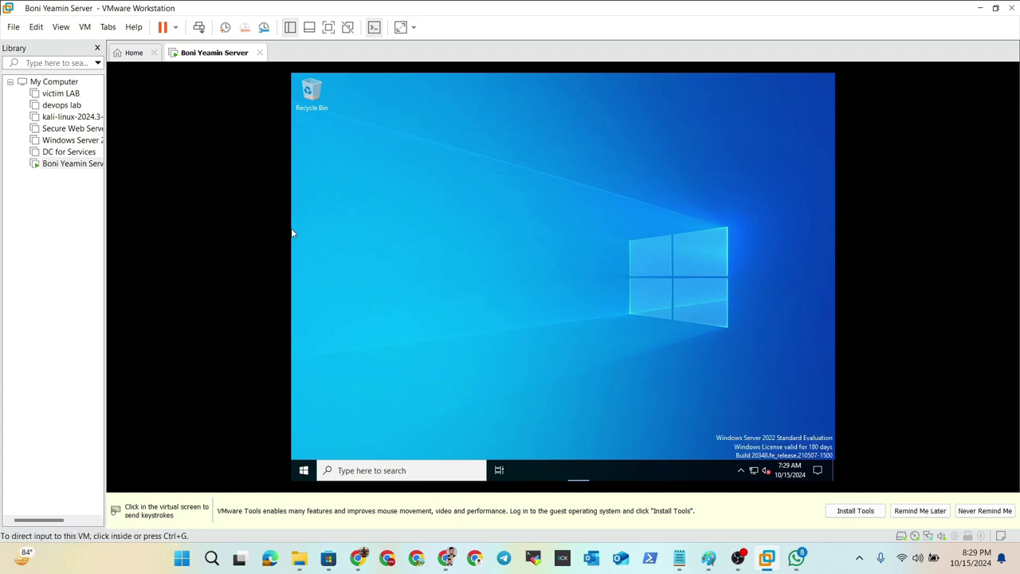
- Mount the VMware Tools disc, open DVD Drive (D:) in File Explorer and run setup
left_click(87, 30)
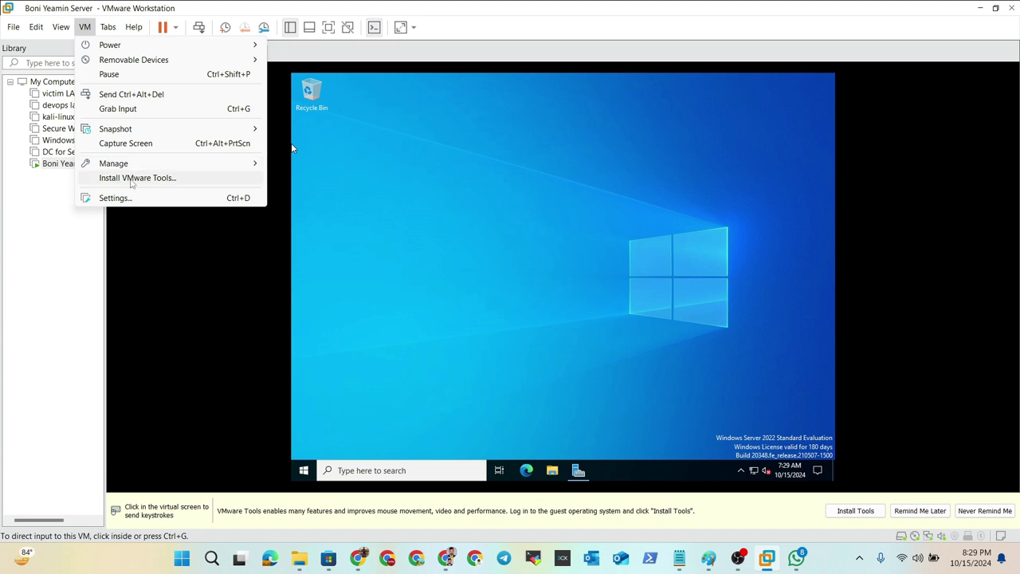
left_click(132, 178)
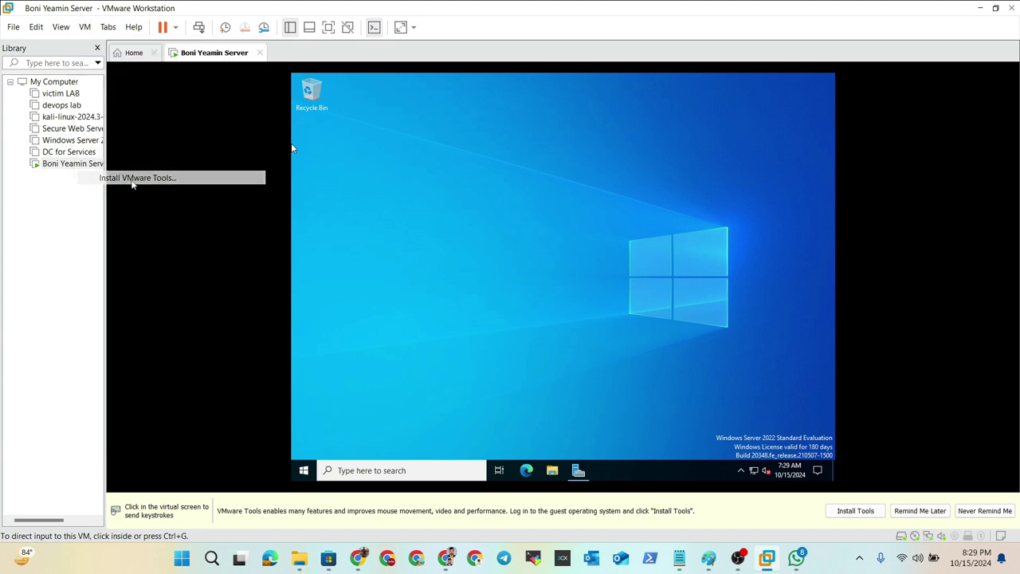
left_click(394, 290)
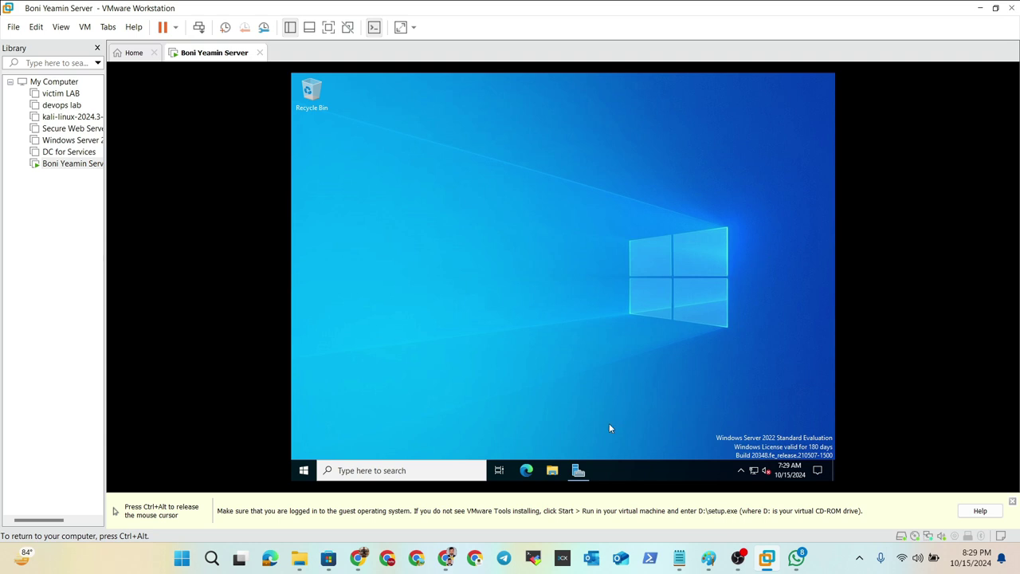
left_click(551, 472)
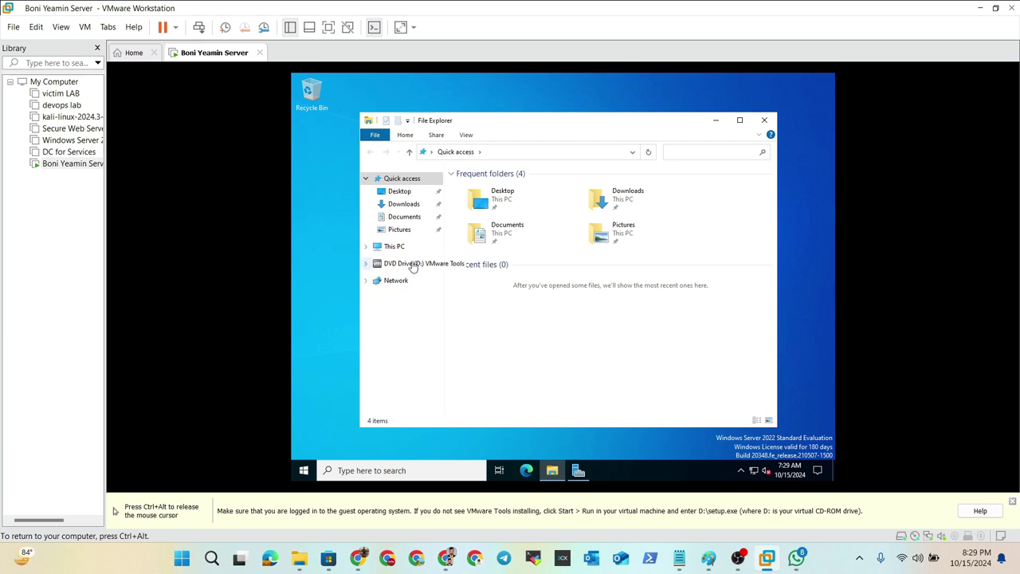
left_click(409, 265)
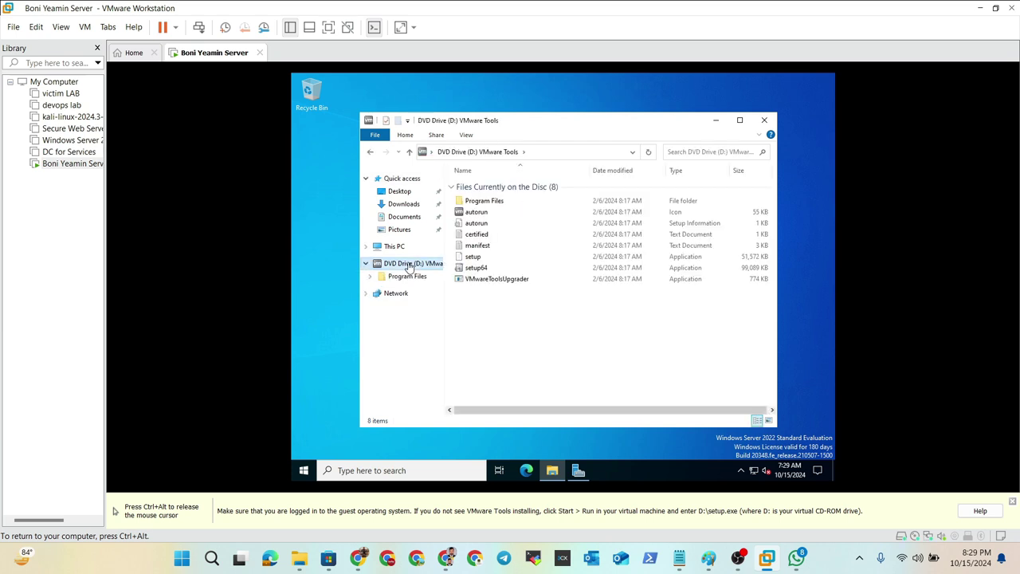
double_click(478, 257)
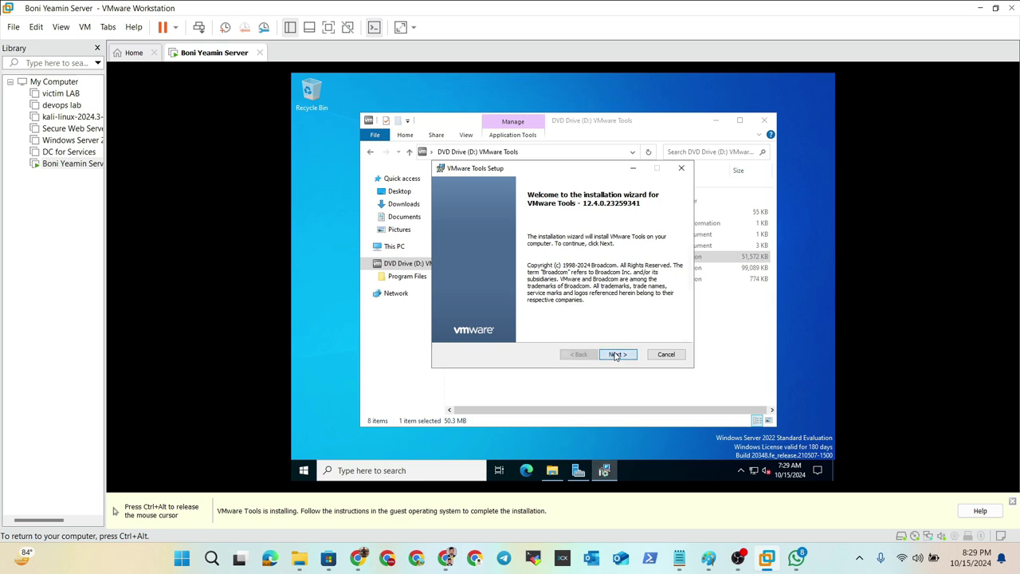
- Install VMware Tools with the Complete setup type, then accept the guest restart prompt
left_click(618, 354)
left_click(478, 271)
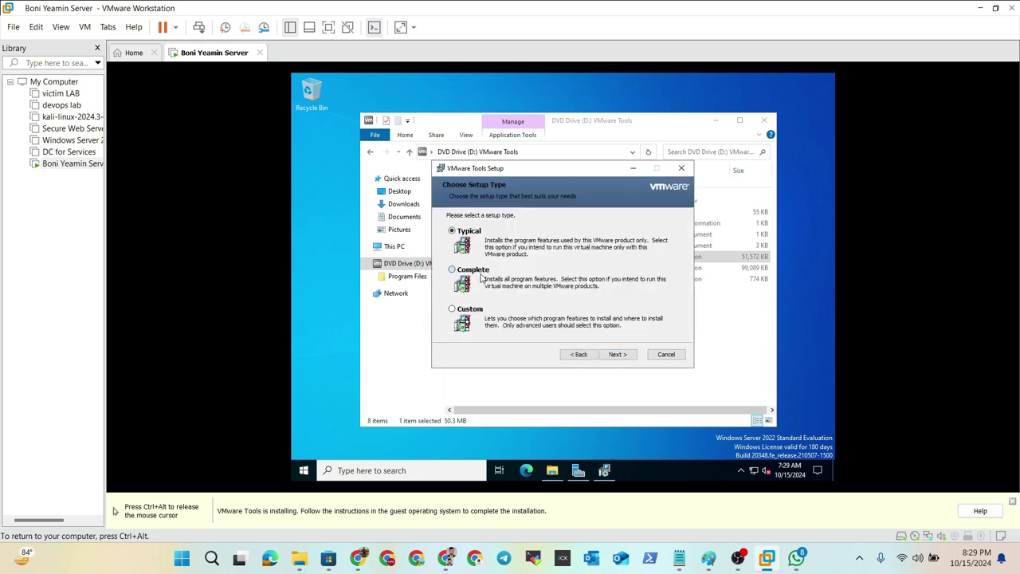
left_click(618, 354)
left_click(617, 354)
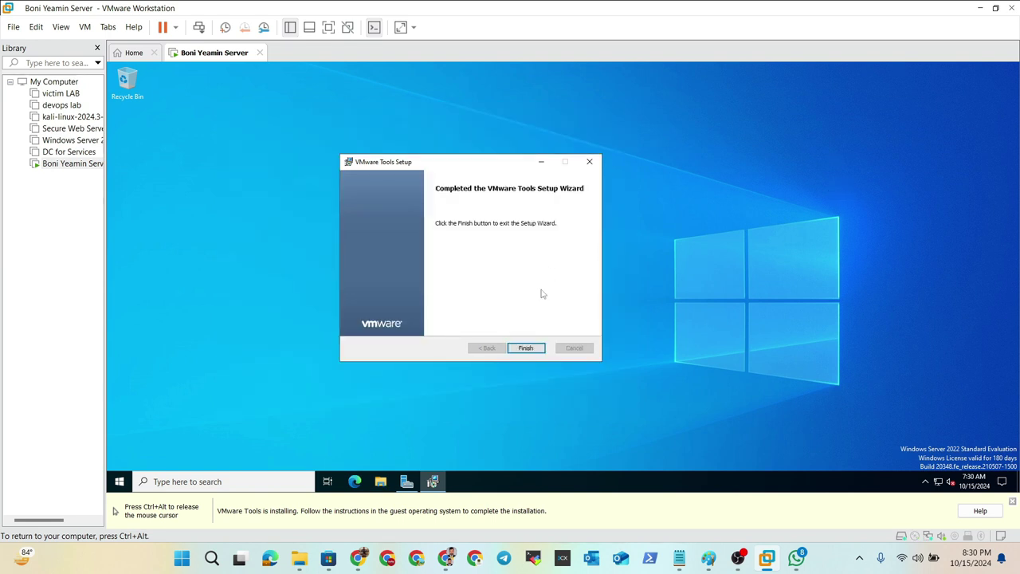
left_click(526, 367)
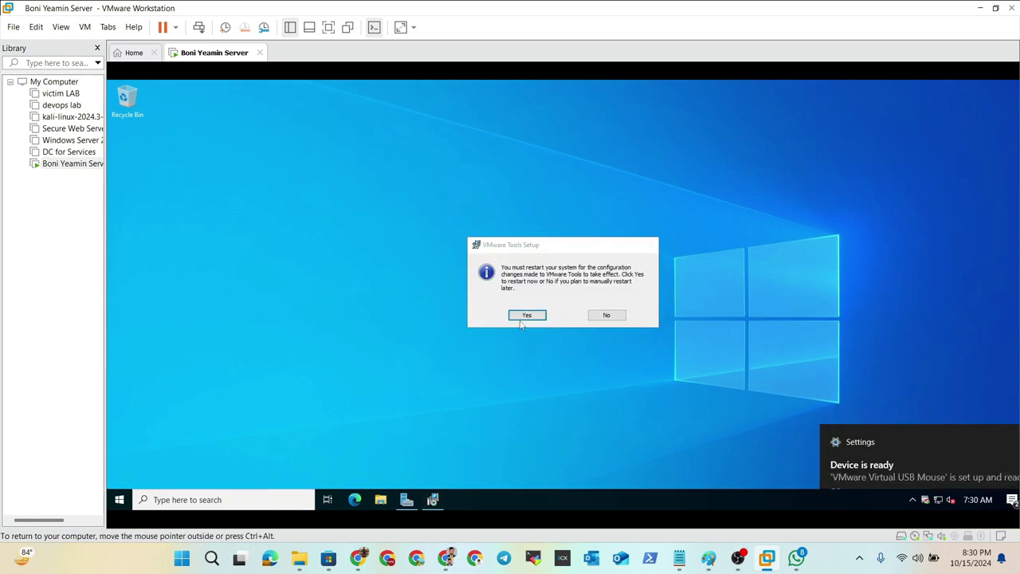
left_click(542, 336)
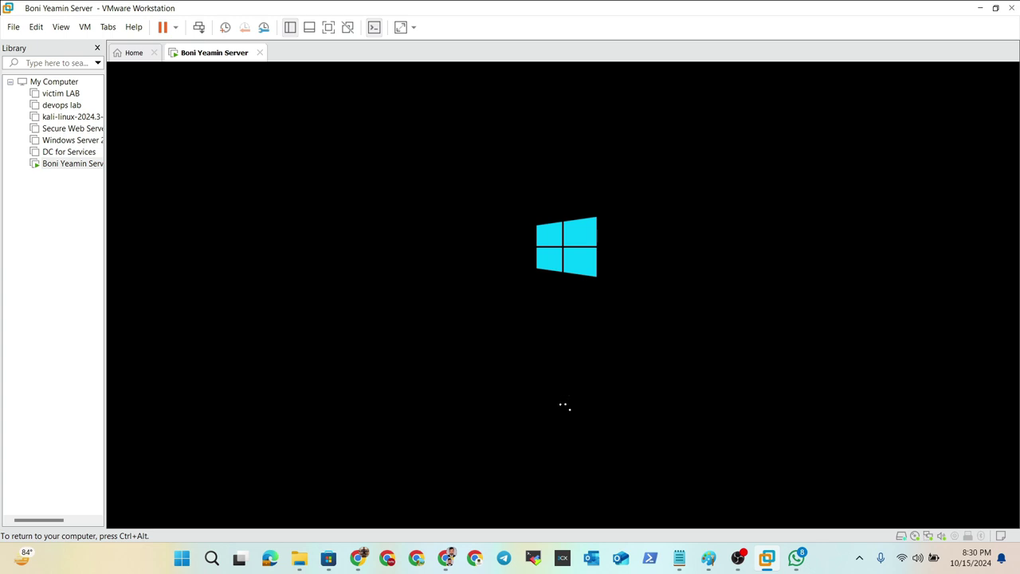
- Sign in again as Administrator after the reboot and close the Windows Admin Center pop-up
key("ctrl+alt")
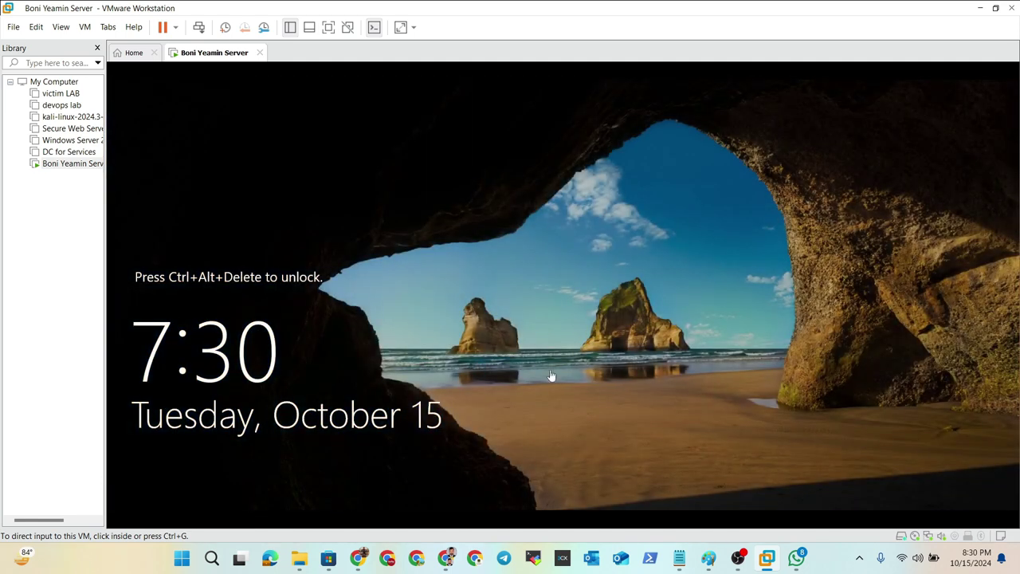
left_click(198, 27)
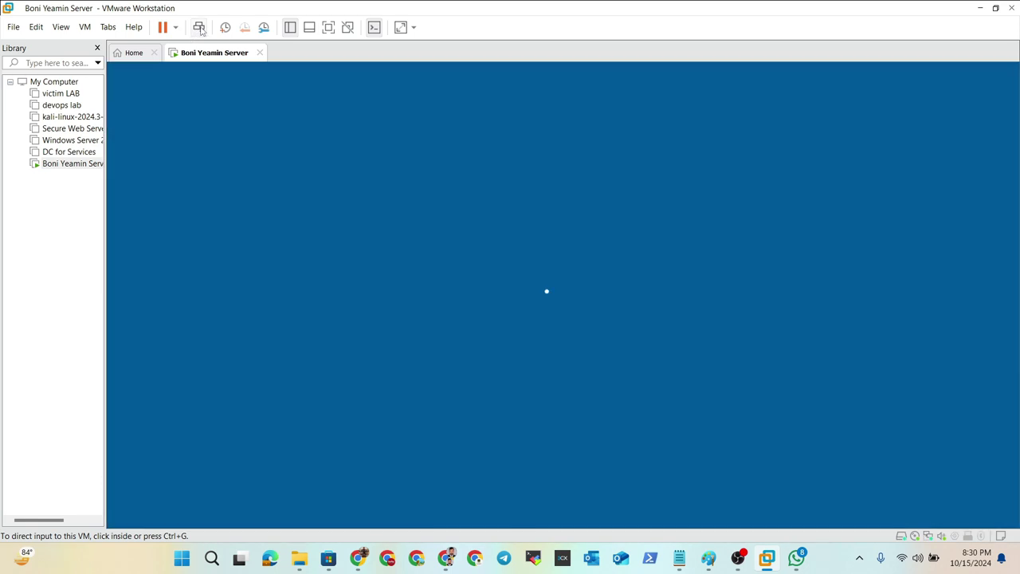
left_click(484, 351)
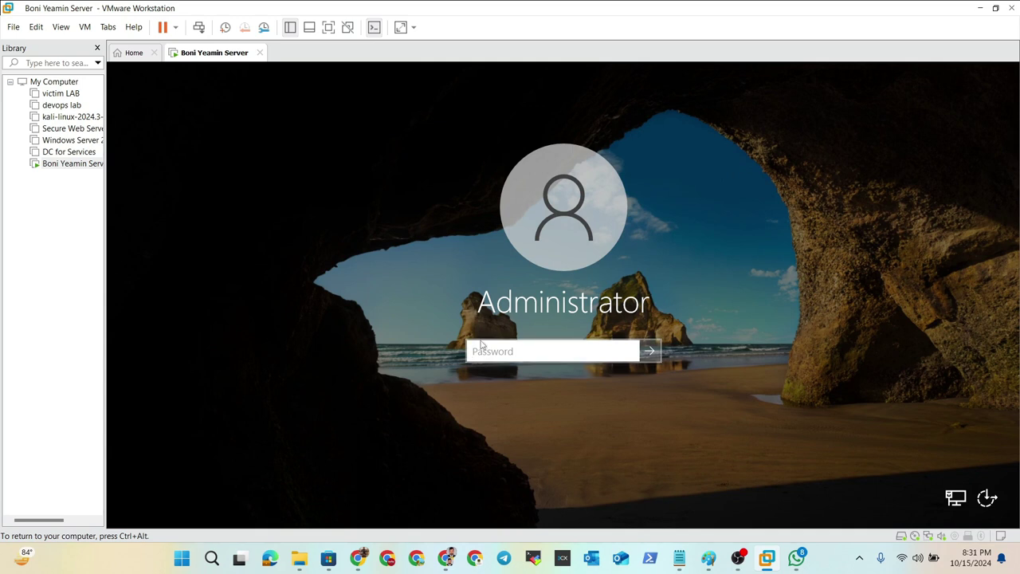
type("*********")
key("Return")
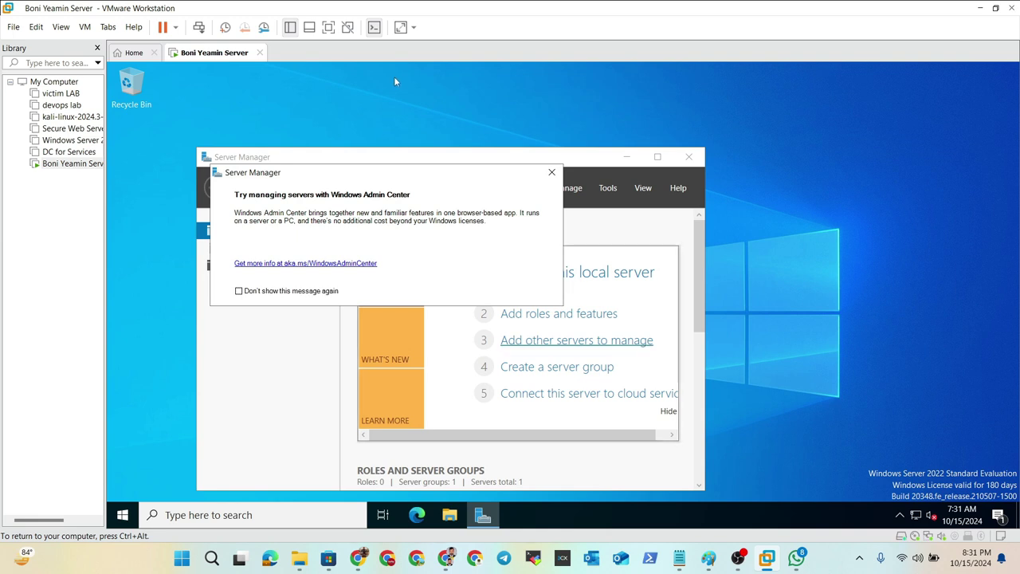
left_click(549, 173)
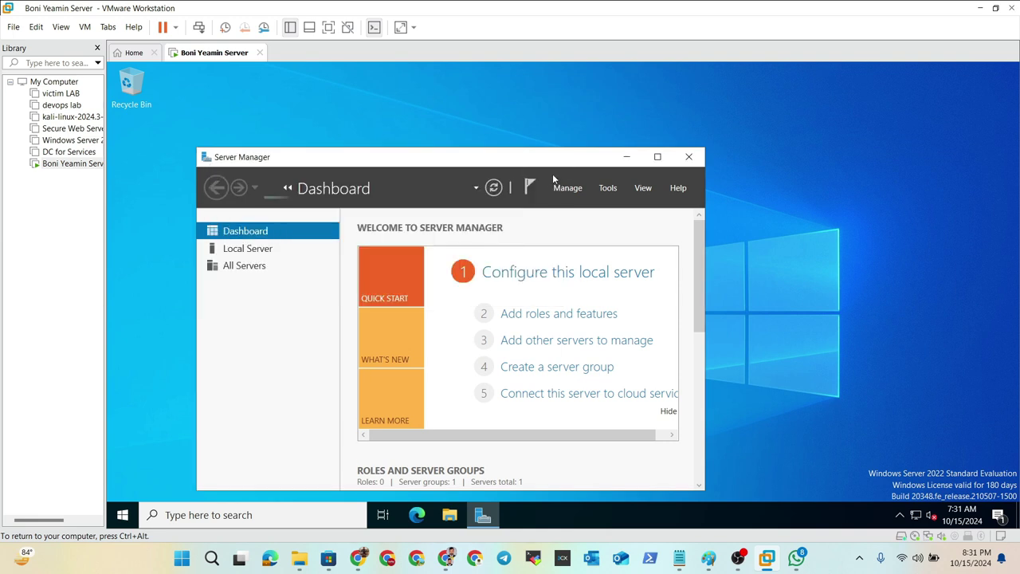